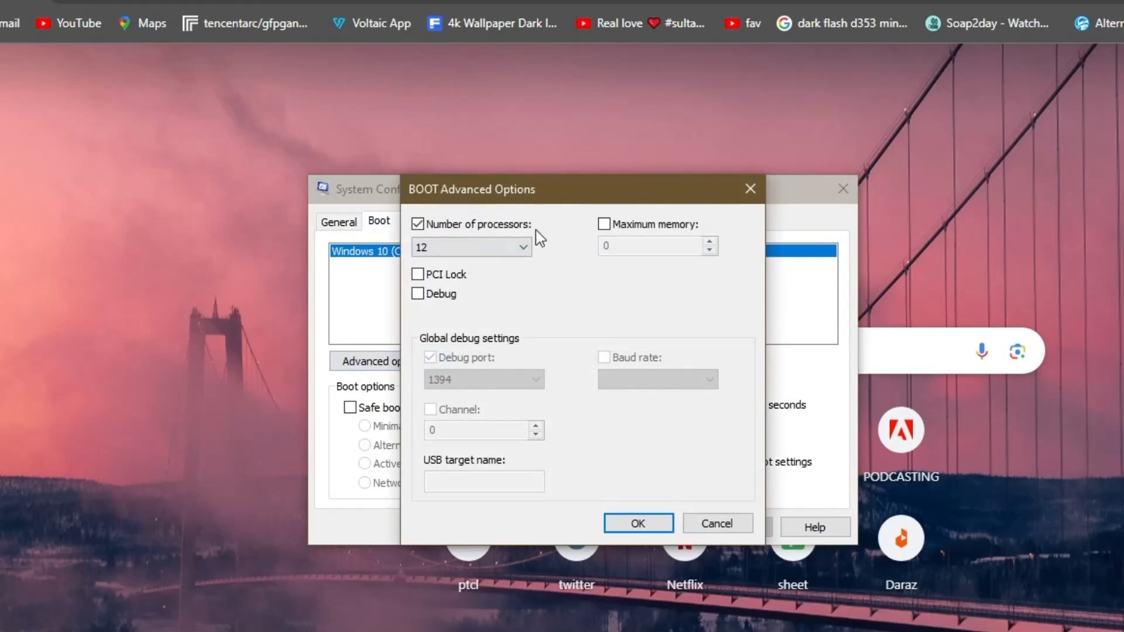
Step: Choose 12 as the number of processors in the advanced boot options
{"action": "mouse_move", "coordinate": [533, 178]}
{"action": "left_mouse_down"}
{"action": "mouse_move", "coordinate": [487, 175]}
{"action": "mouse_move", "coordinate": [536, 163]}
{"action": "left_mouse_up"}
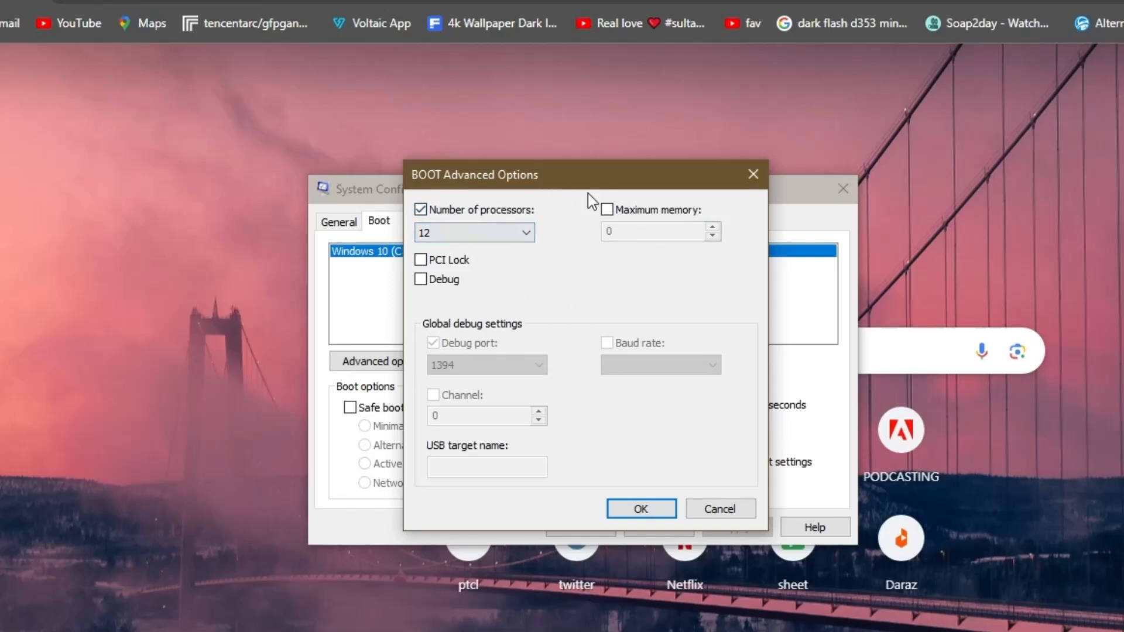
{"action": "left_click_drag", "start_coordinate": [556, 168], "coordinate": [564, 171]}
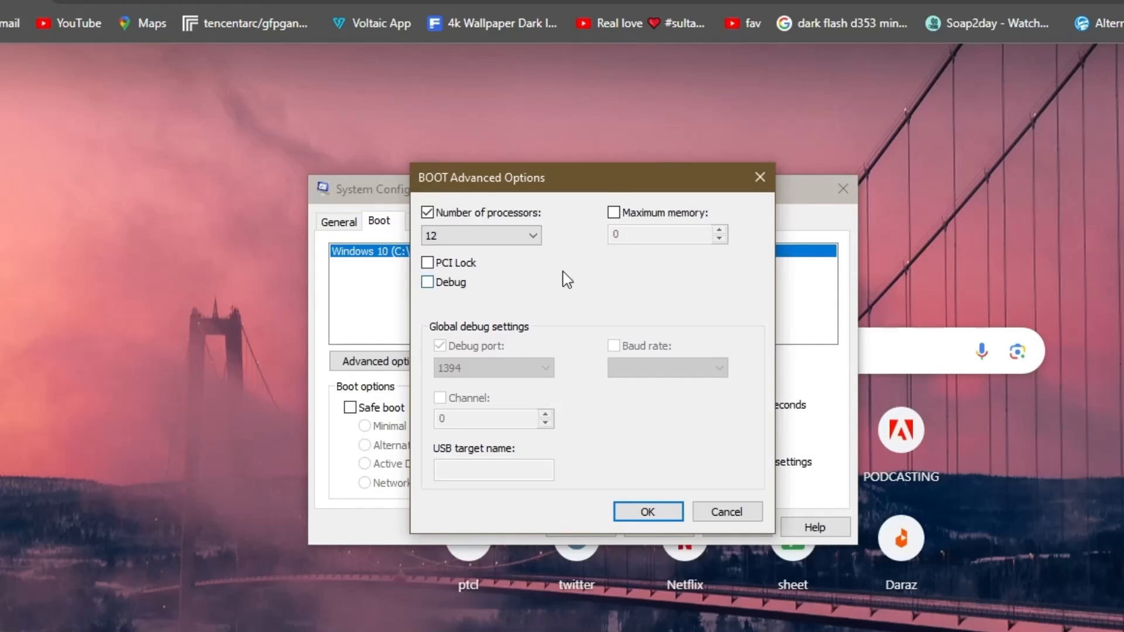
{"action": "left_click", "coordinate": [479, 235]}
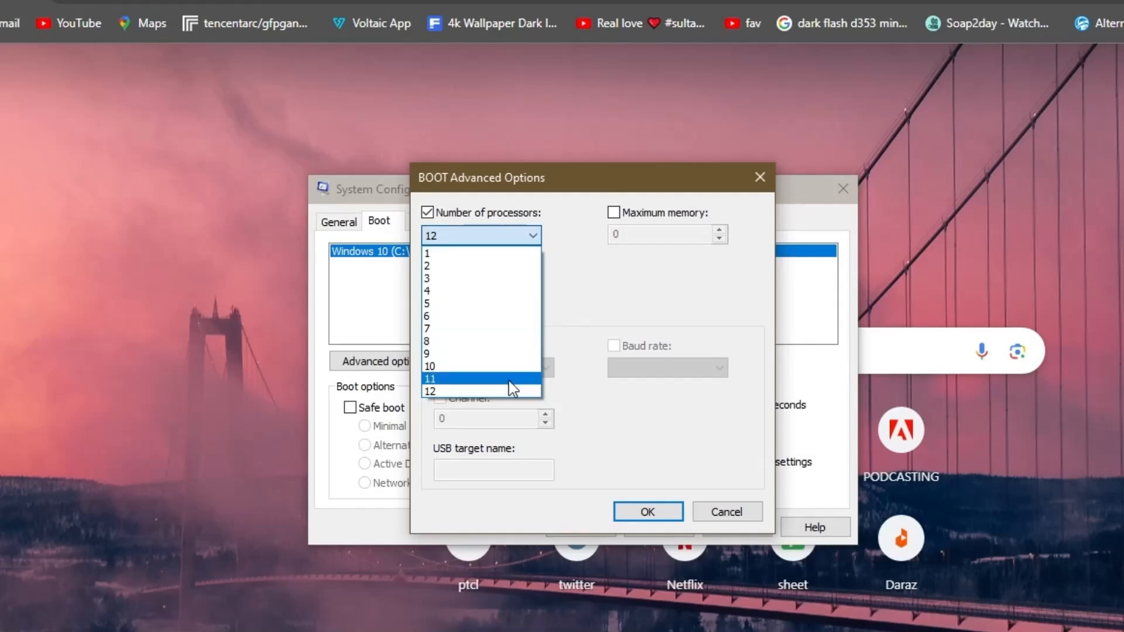
{"action": "left_click", "coordinate": [469, 391]}
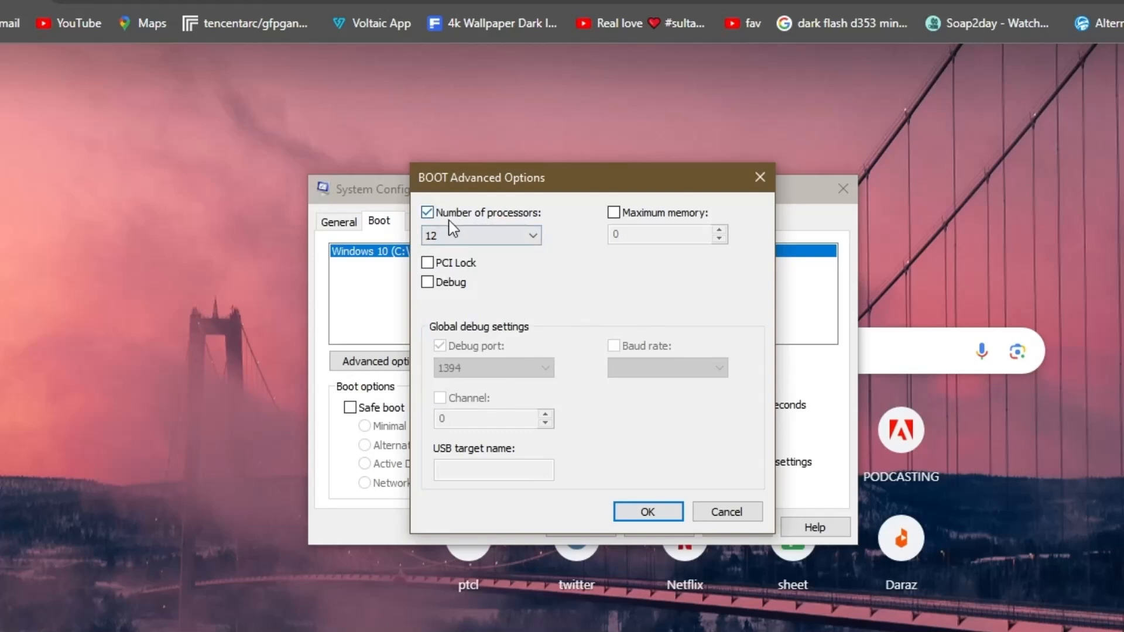
Step: Set the number of processors to 5 in the advanced boot options, toggle its checkbox and apply the boot settings
{"action": "left_click", "coordinate": [515, 235]}
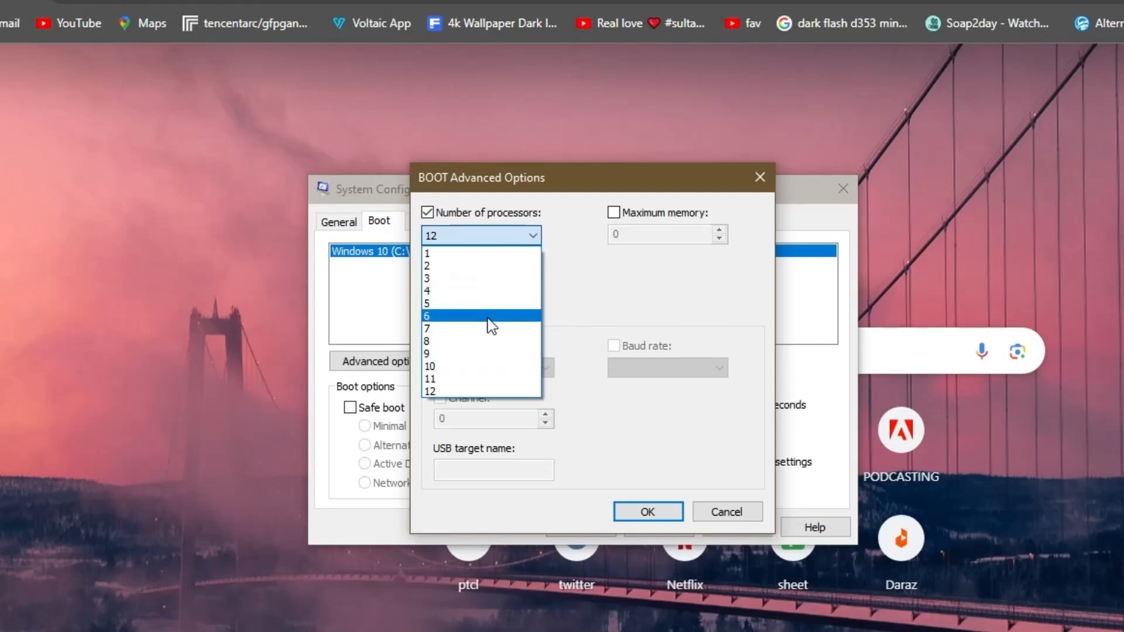
{"action": "left_click", "coordinate": [477, 304]}
{"action": "left_click", "coordinate": [493, 216]}
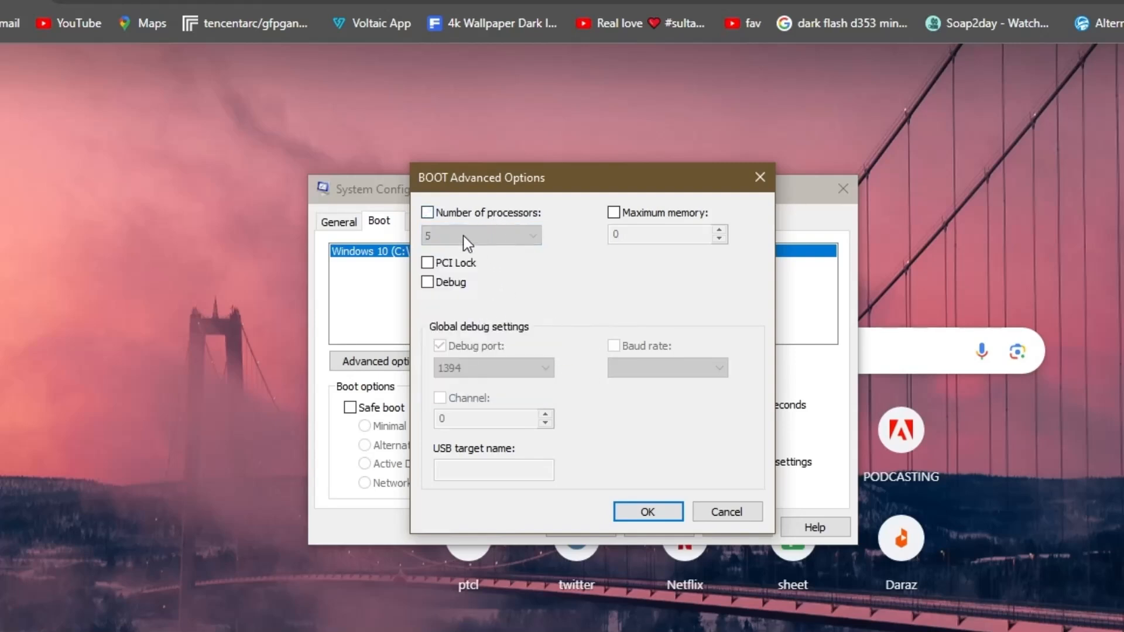
{"action": "left_click", "coordinate": [643, 513]}
{"action": "left_click", "coordinate": [736, 527]}
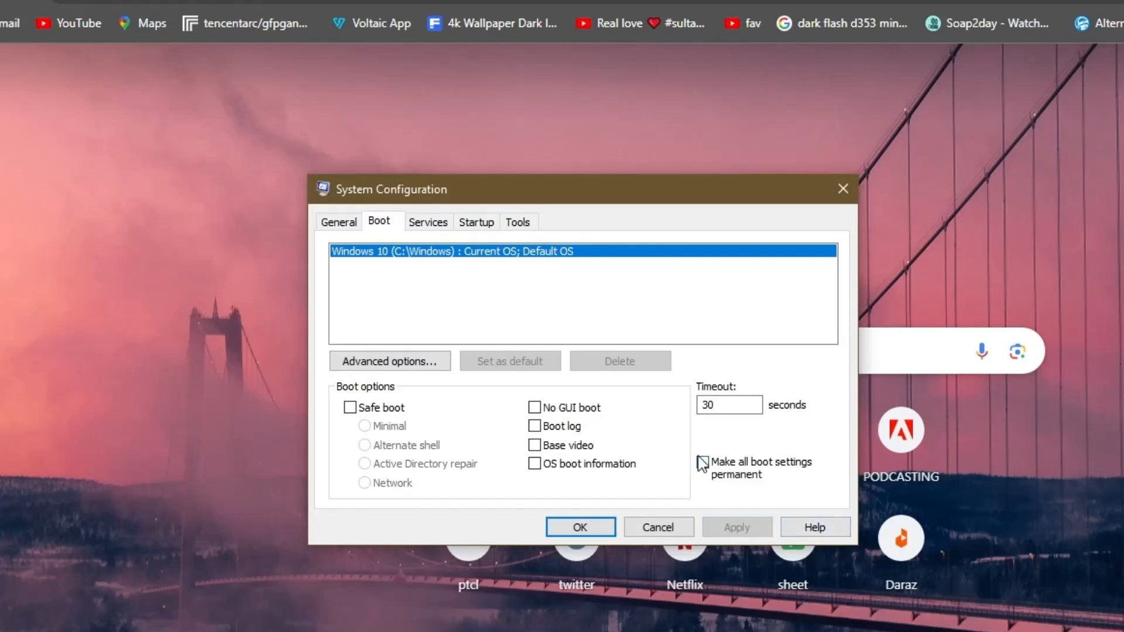
Step: Reopen the advanced boot options, clear the number-of-processors checkbox and confirm
{"action": "left_click", "coordinate": [402, 361]}
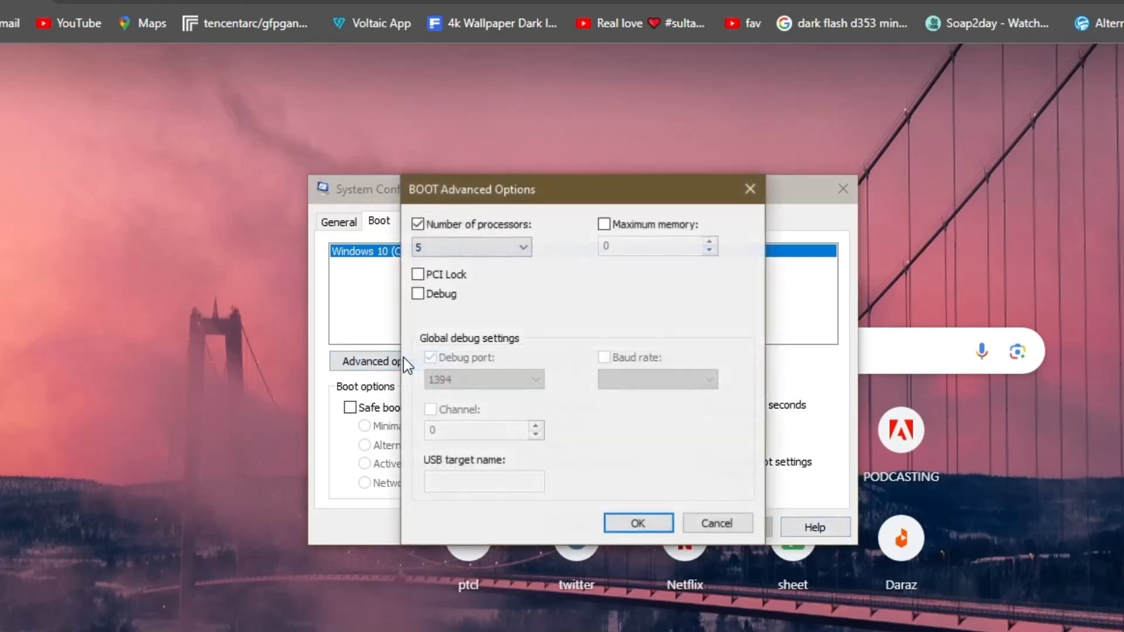
{"action": "left_click", "coordinate": [466, 248]}
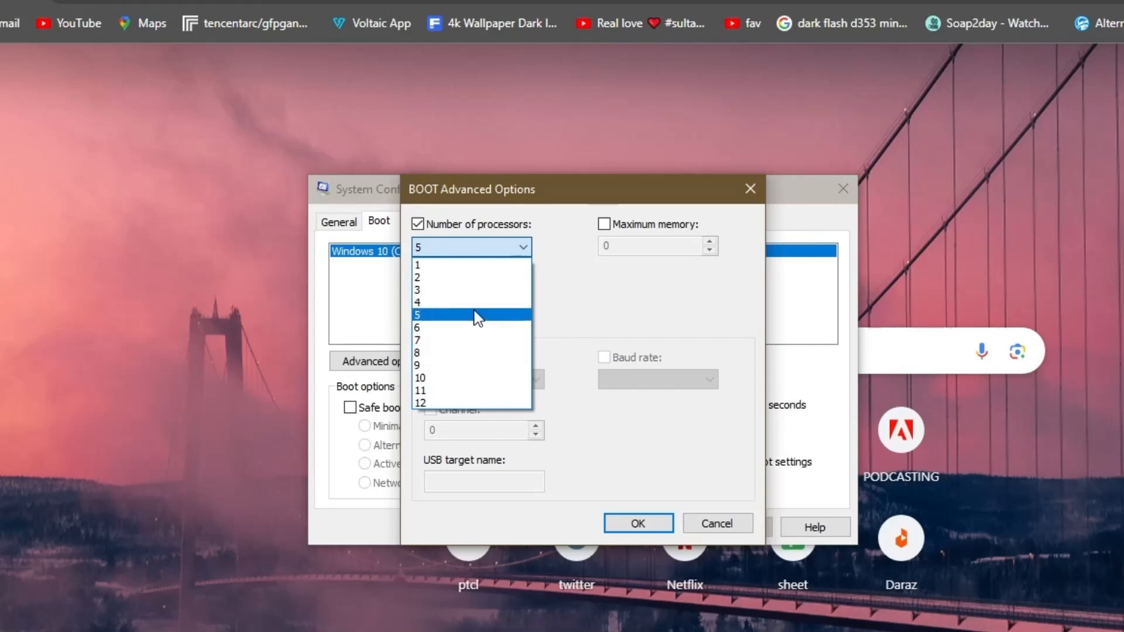
{"action": "left_click", "coordinate": [429, 226]}
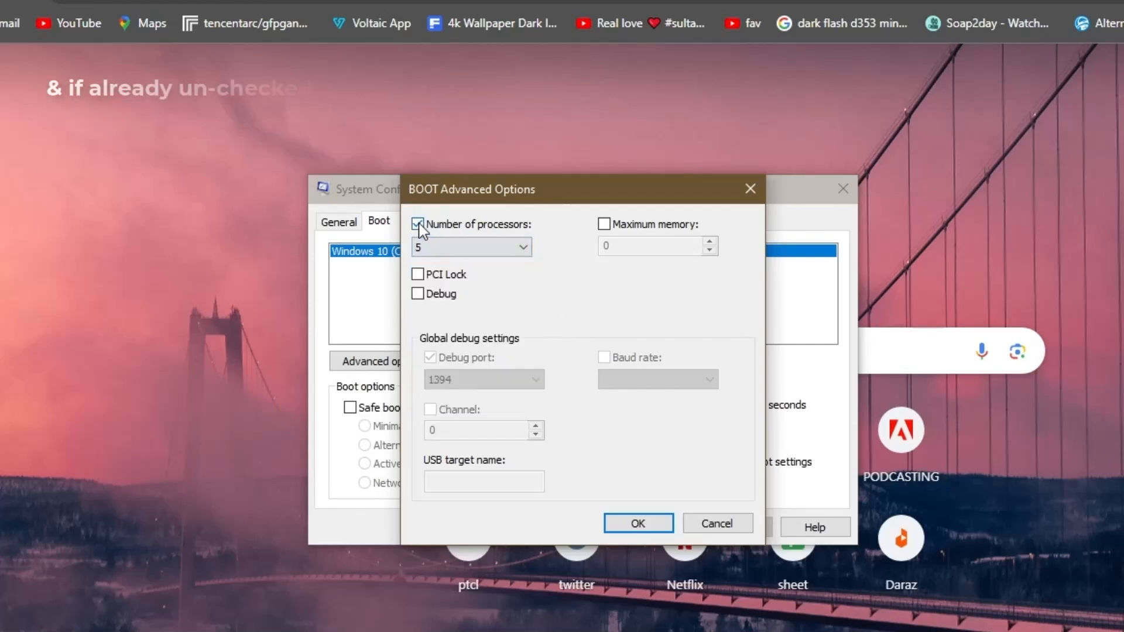
{"action": "left_click", "coordinate": [429, 225]}
{"action": "left_click", "coordinate": [644, 522]}
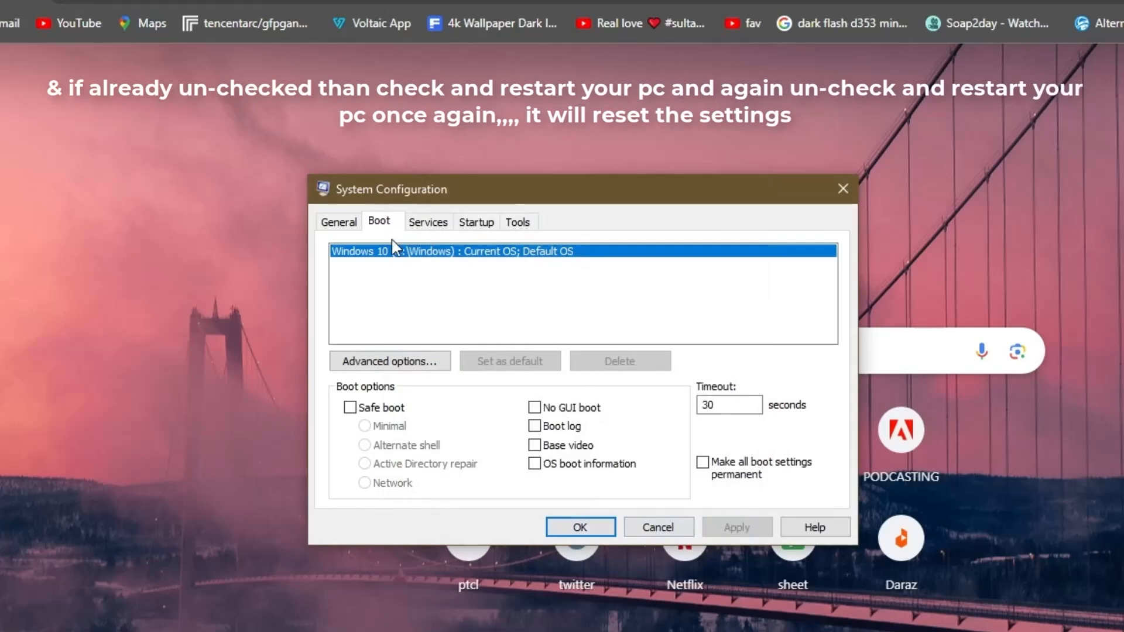
Step: Enable the number-of-processors setting in the advanced boot options, set it to 12, and apply and close System Configuration
{"action": "left_click", "coordinate": [429, 361]}
{"action": "left_click", "coordinate": [417, 224]}
{"action": "left_click", "coordinate": [462, 249]}
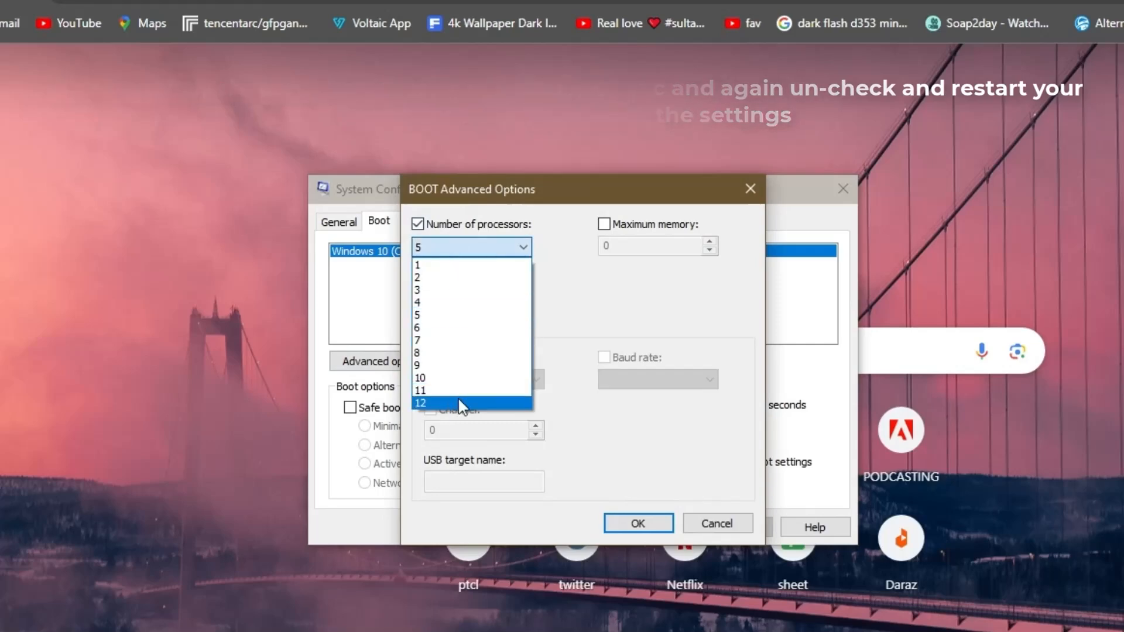
{"action": "left_click", "coordinate": [460, 403]}
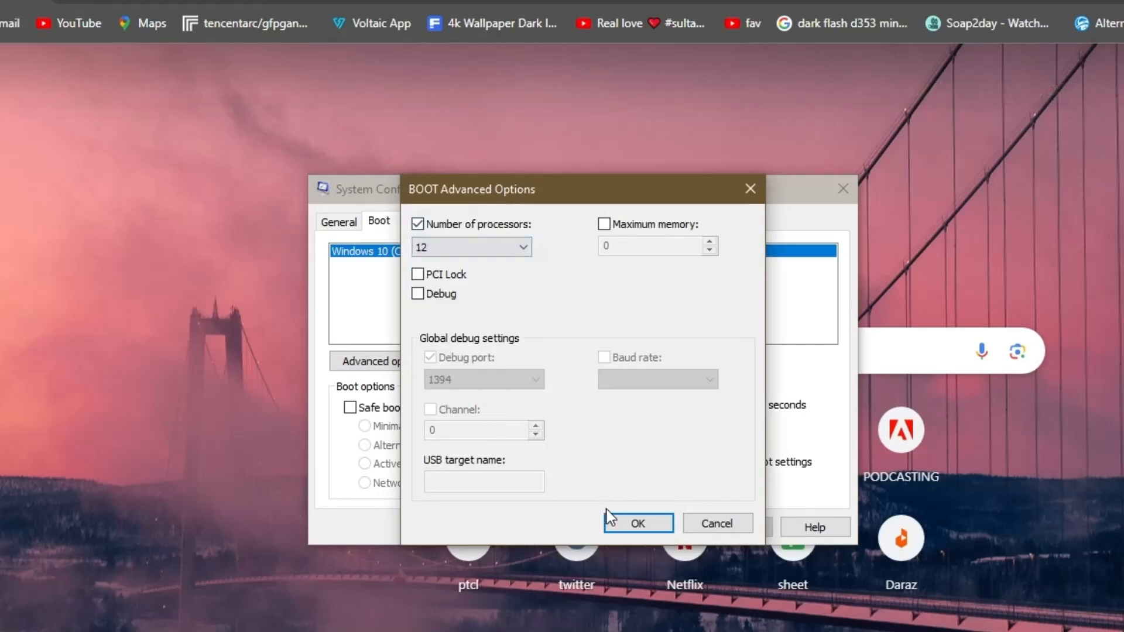
{"action": "left_click", "coordinate": [638, 523]}
{"action": "left_click", "coordinate": [746, 528]}
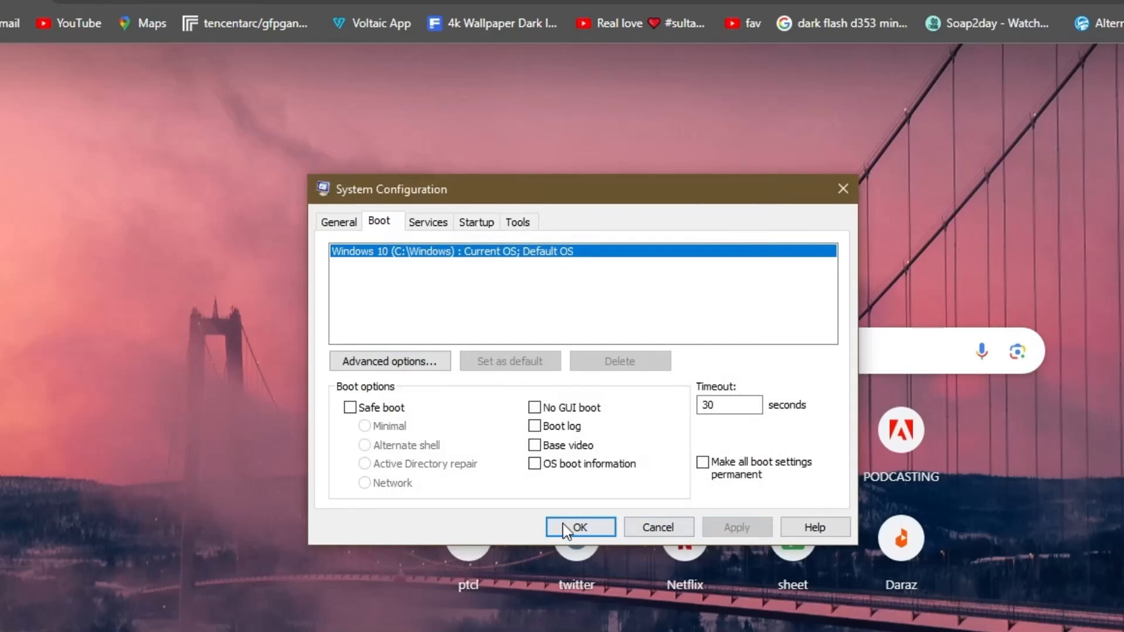
{"action": "left_click", "coordinate": [577, 528]}
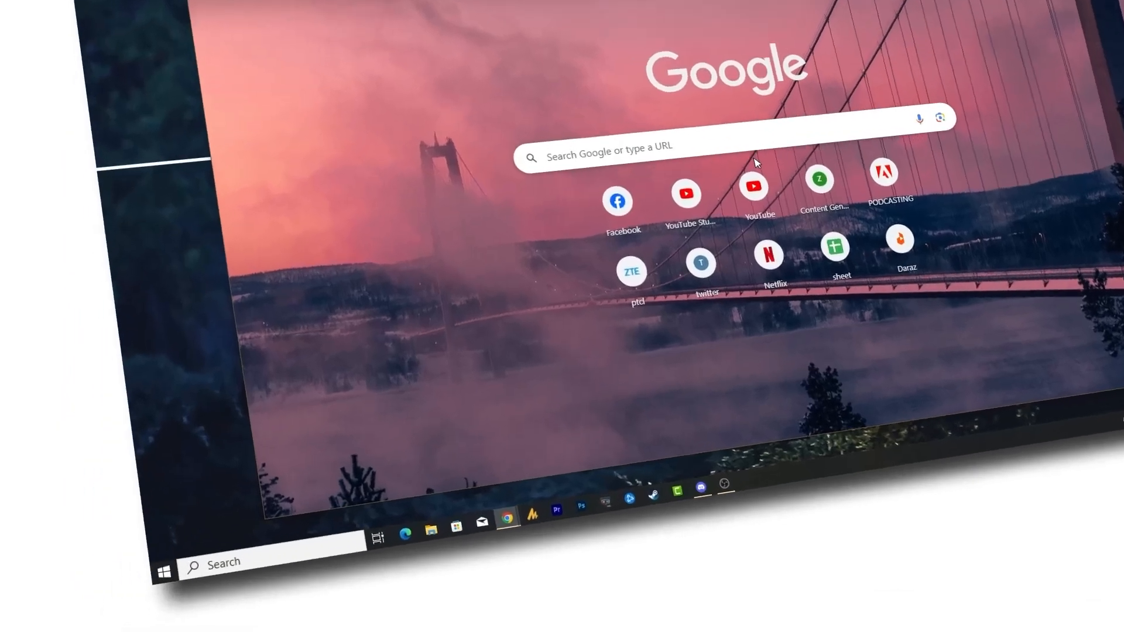
Step: Open Power Options in Control Panel, select the High performance plan and close the window
{"action": "key", "text": "super"}
{"action": "type", "text": "power"}
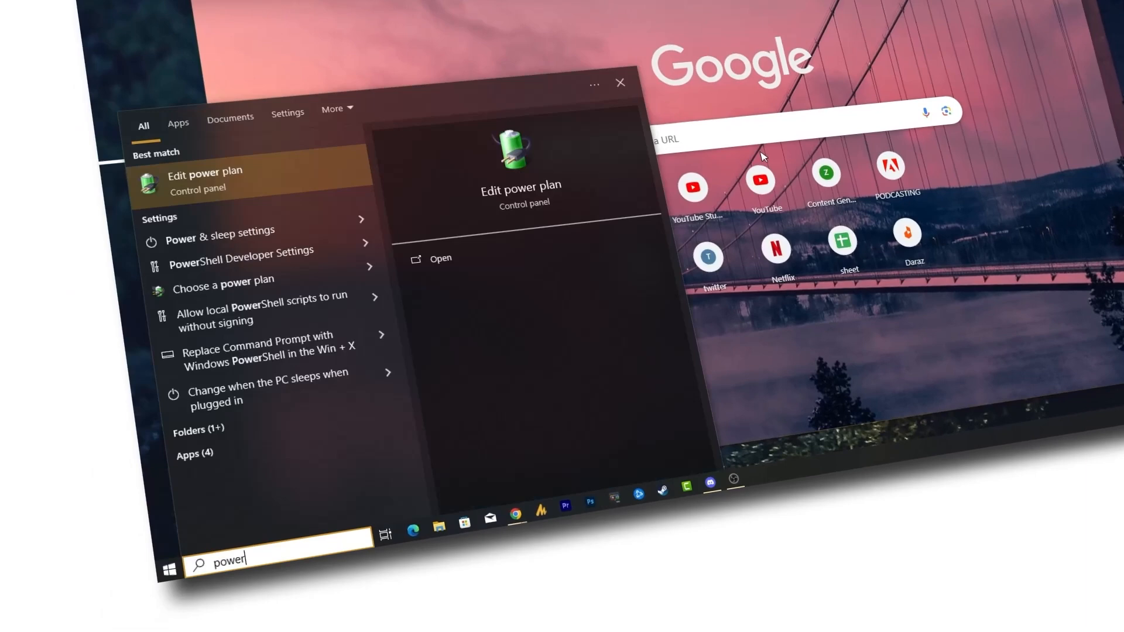
{"action": "key", "text": "Return"}
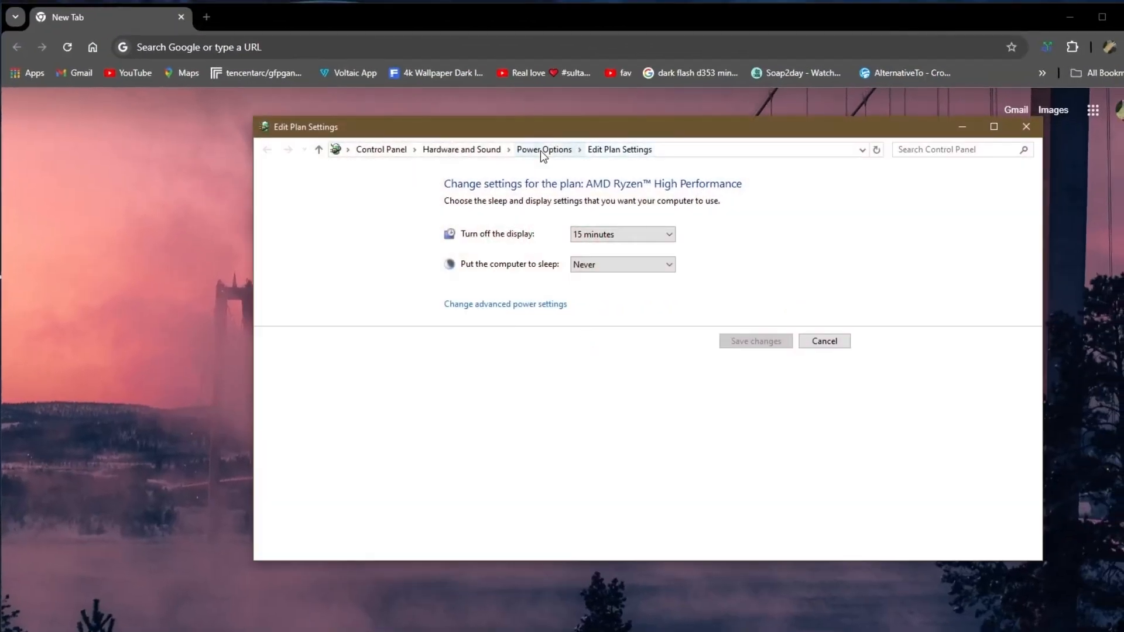
{"action": "left_click", "coordinate": [544, 151]}
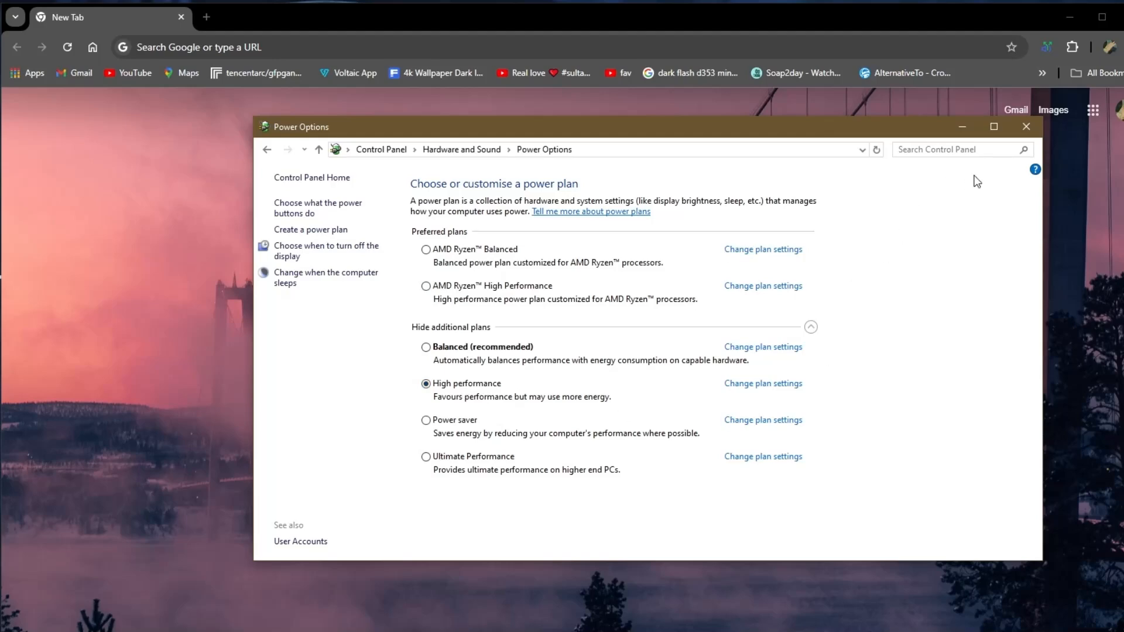
{"action": "left_click", "coordinate": [1026, 127]}
Step: Search Windows for cmd and open Command Prompt as administrator
{"action": "key", "text": "super"}
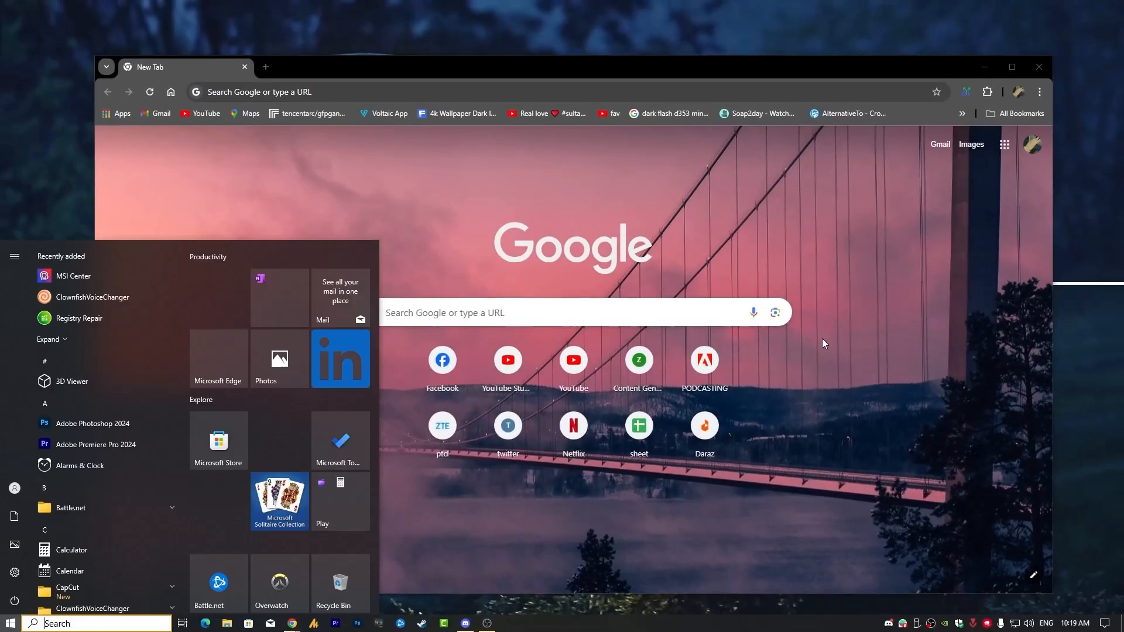
{"action": "type", "text": "cmd"}
{"action": "key", "text": "shift+F10"}
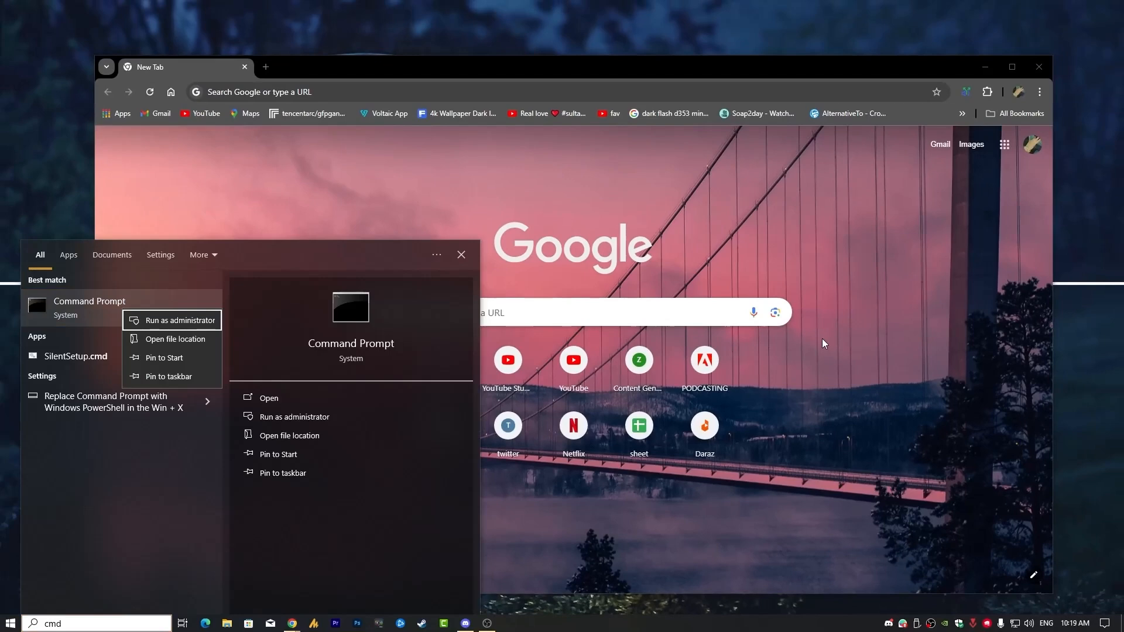
{"action": "key", "text": "Return"}
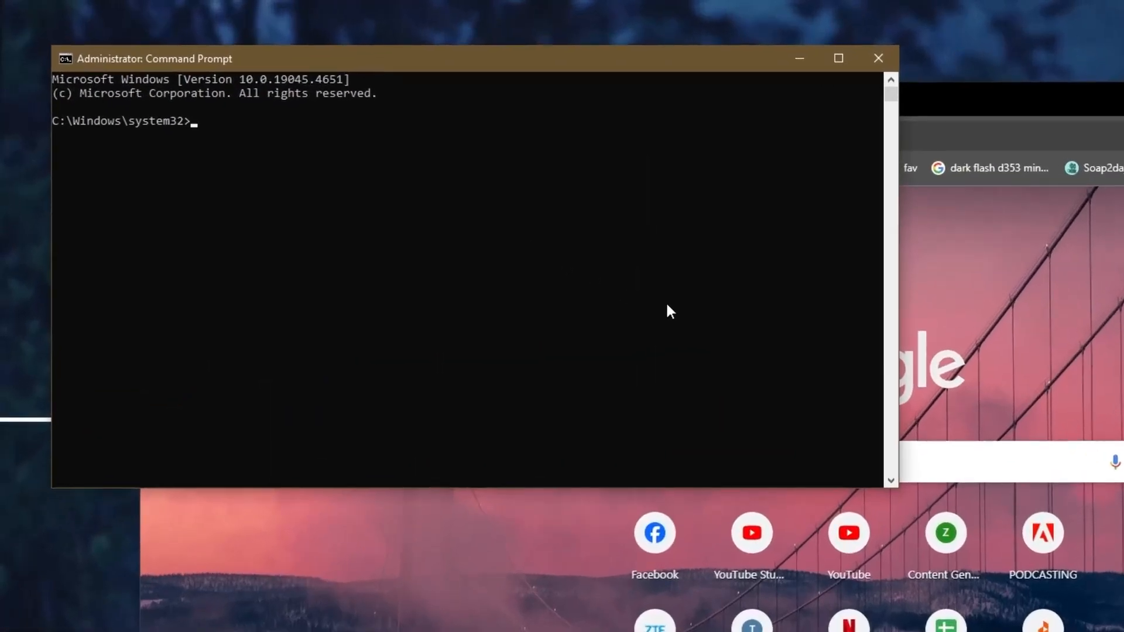
Step: Run powercfg -duplicatescheme e9a42b02-d5df-448d-aa00-03f14749eb61 to add the Ultimate Performance plan, and close Command Prompt
{"action": "type", "text": "powercfg -duplicatescheme e9a42b02-d5df-448d-aa00-03f14749eb61"}
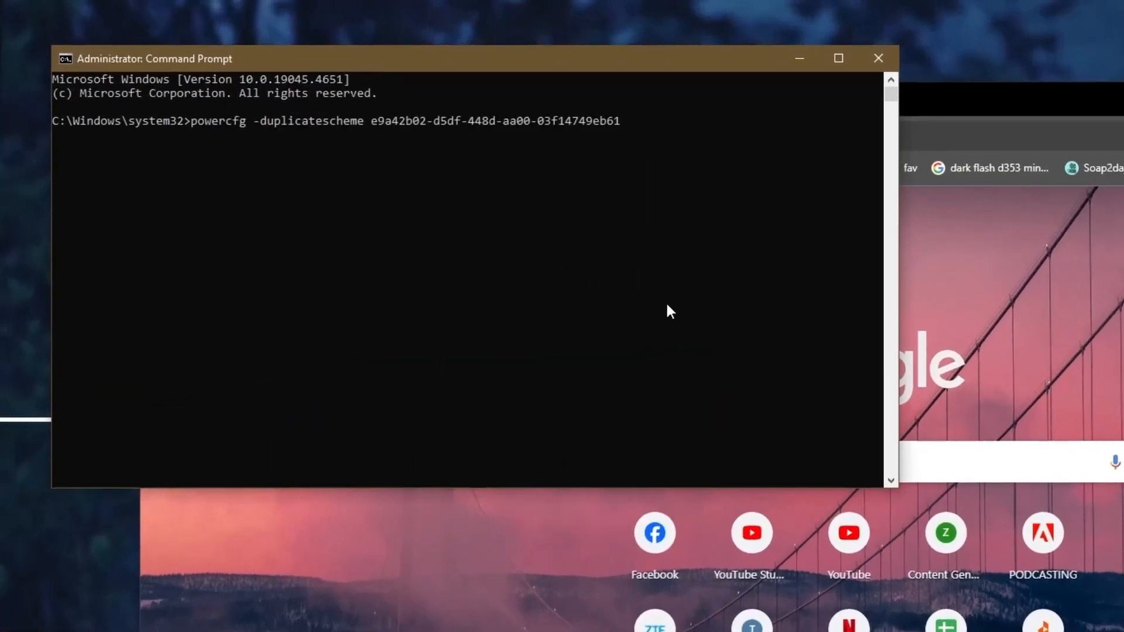
{"action": "key", "text": "Return"}
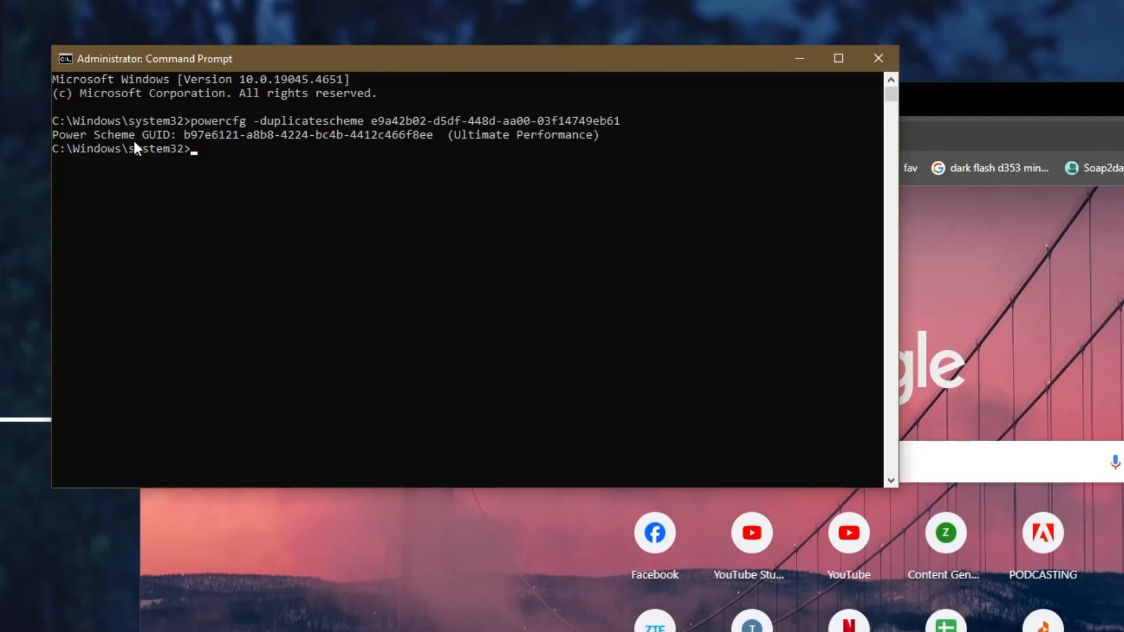
{"action": "left_click_drag", "start_coordinate": [178, 135], "coordinate": [355, 137]}
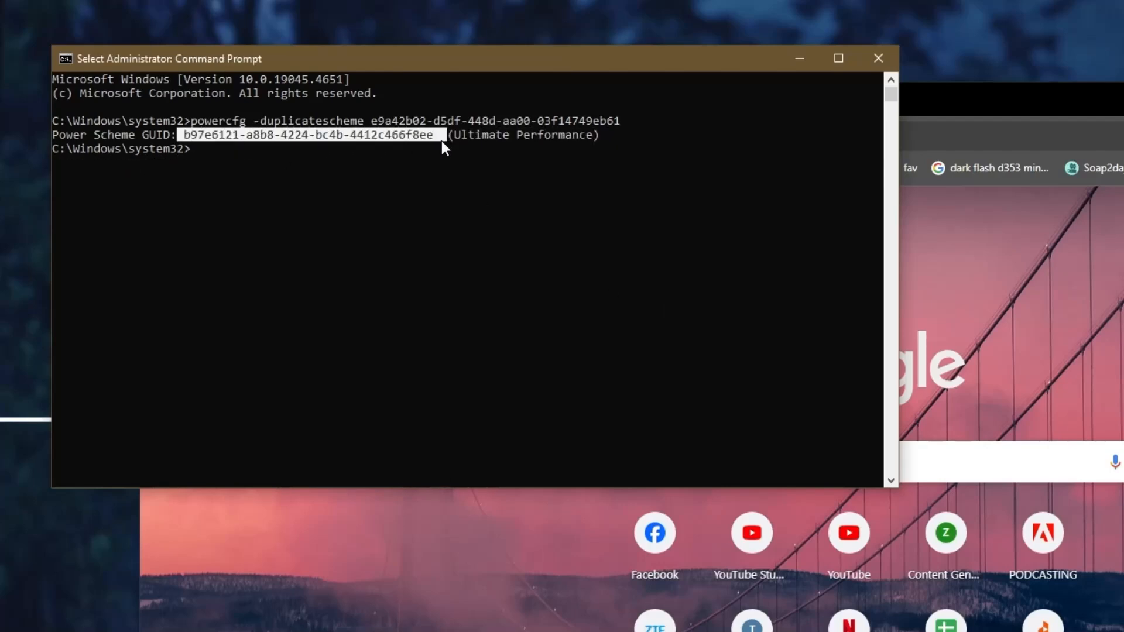
{"action": "left_click", "coordinate": [472, 136]}
{"action": "left_click", "coordinate": [569, 133]}
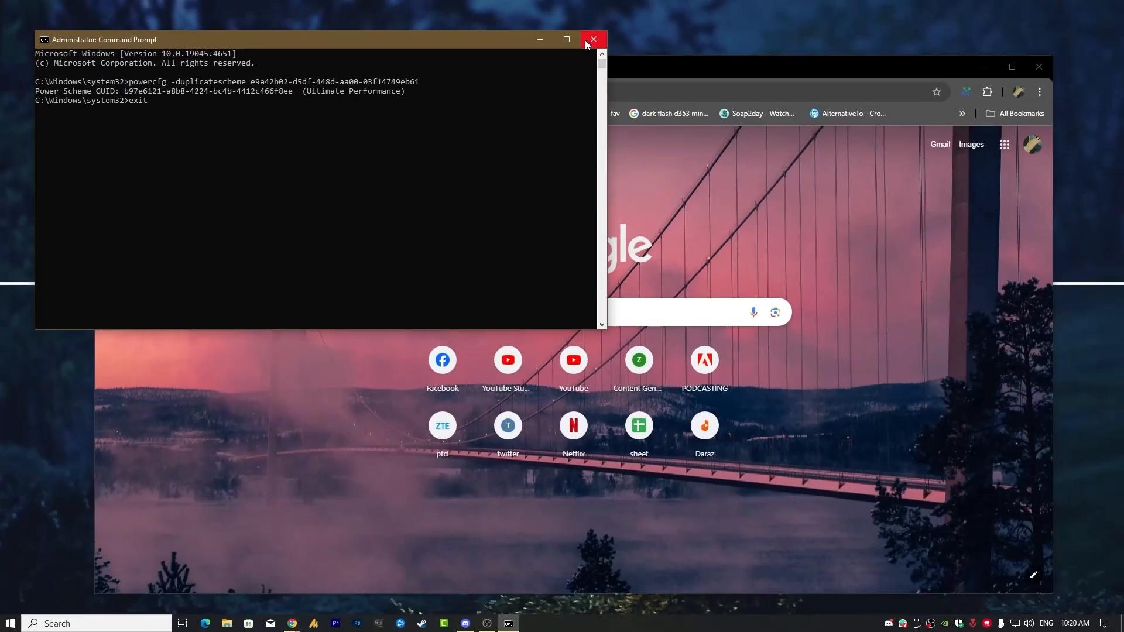
{"action": "left_click", "coordinate": [878, 58]}
Step: In Power Options, select the lowest Ultimate Performance plan, switch to AMD Ryzen High Performance and close the window
{"action": "key", "text": "super"}
{"action": "type", "text": "power"}
{"action": "key", "text": "Return"}
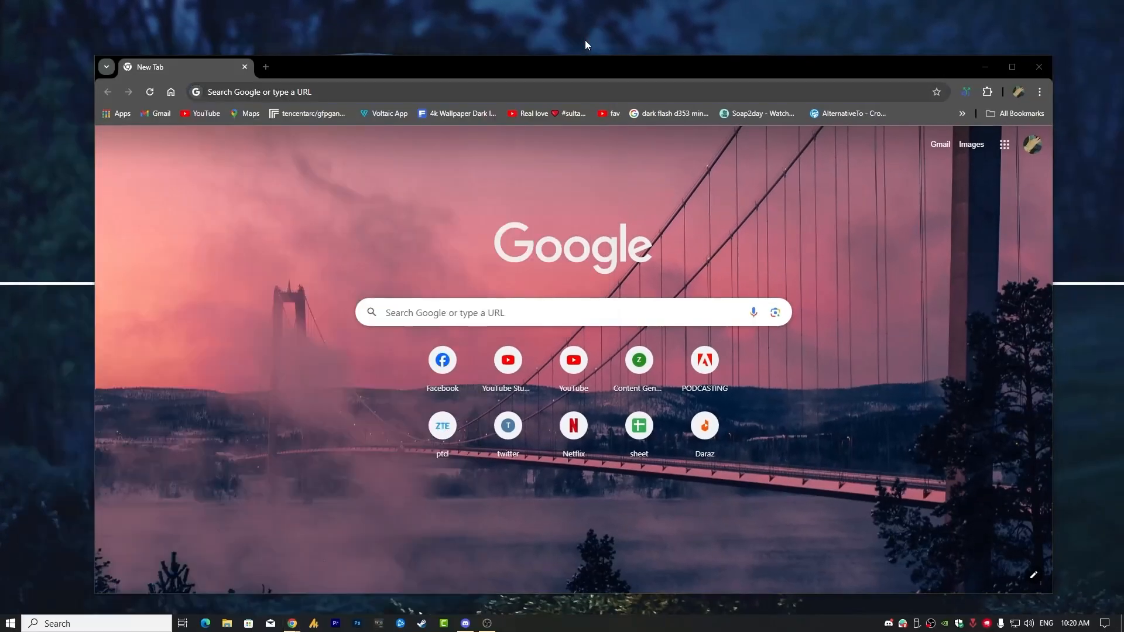
{"action": "left_click", "coordinate": [560, 177]}
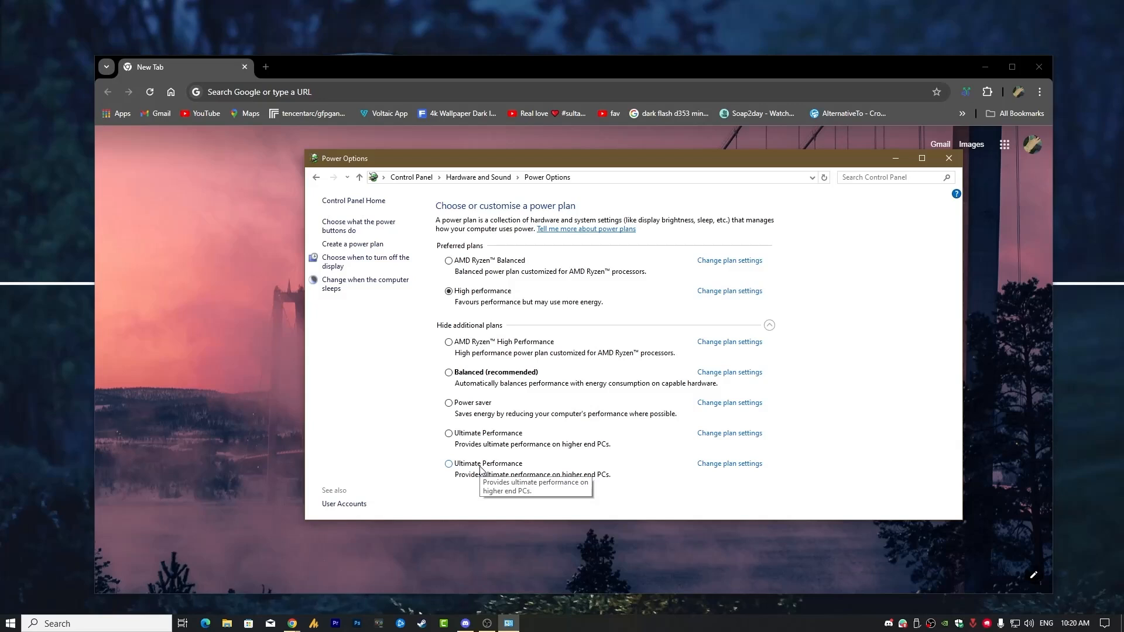
{"action": "left_click", "coordinate": [479, 468]}
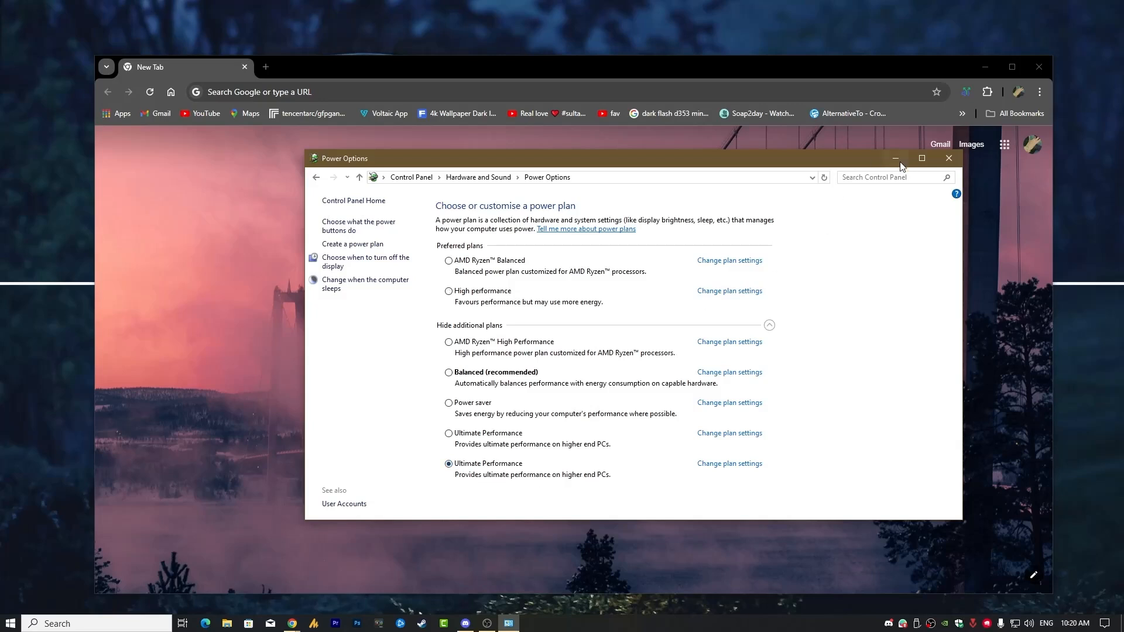
{"action": "left_click", "coordinate": [489, 343]}
{"action": "left_click", "coordinate": [948, 158]}
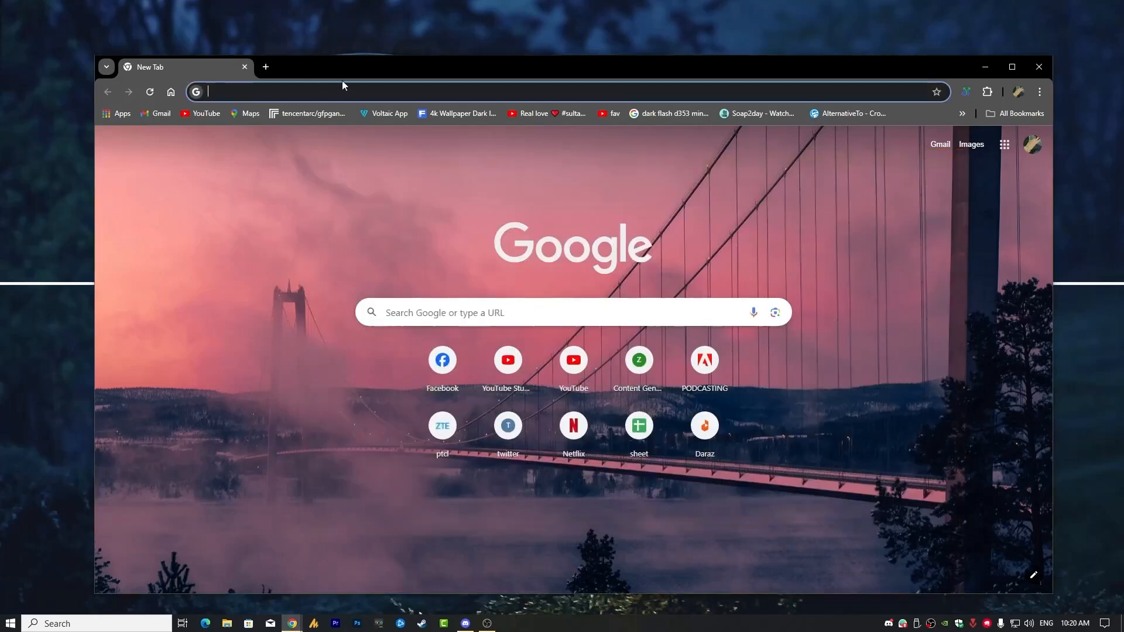
Step: Search the web for parkcontrol and download parkcontrolsetup64.exe from the Bitsum ParkControl page
{"action": "left_click", "coordinate": [358, 91]}
{"action": "type", "text": "parkcontrol"}
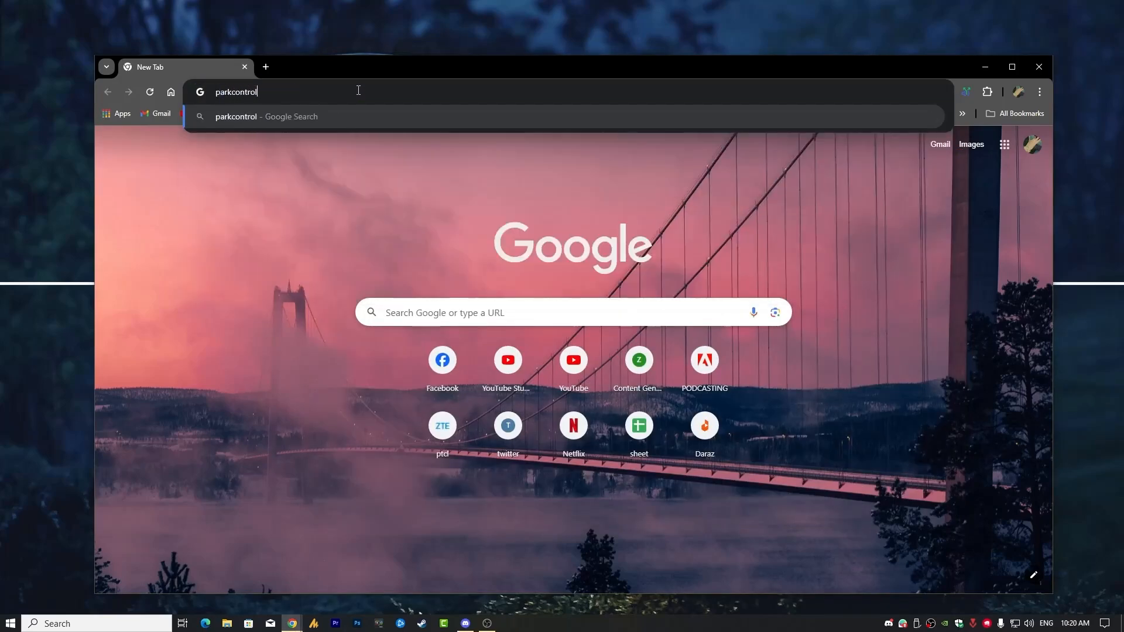
{"action": "key", "text": "Return"}
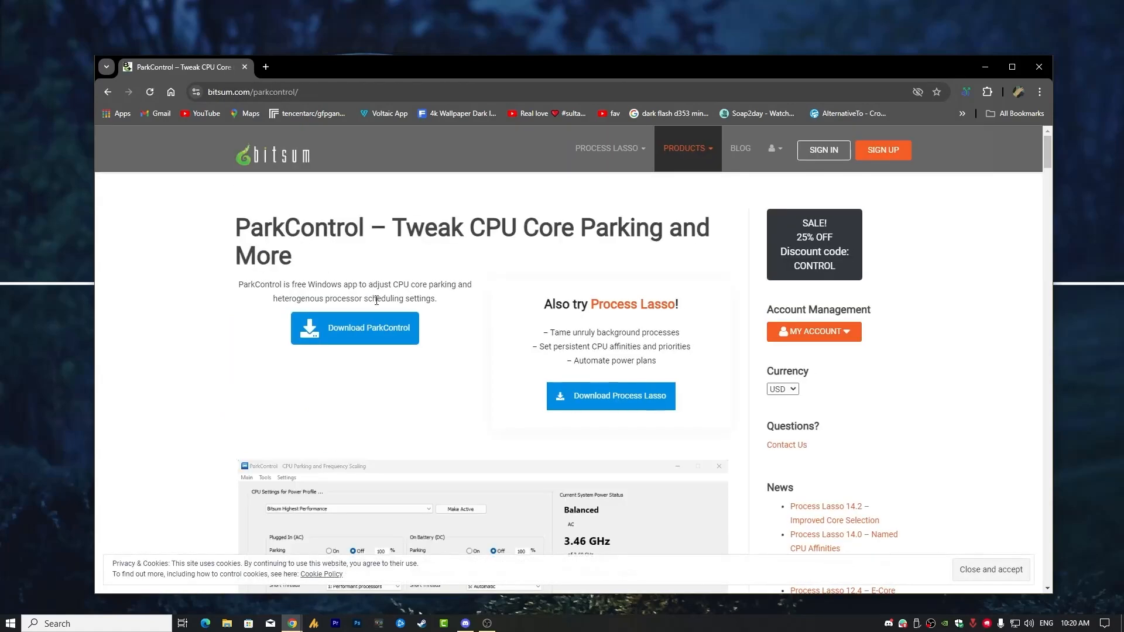
{"action": "left_click", "coordinate": [359, 328]}
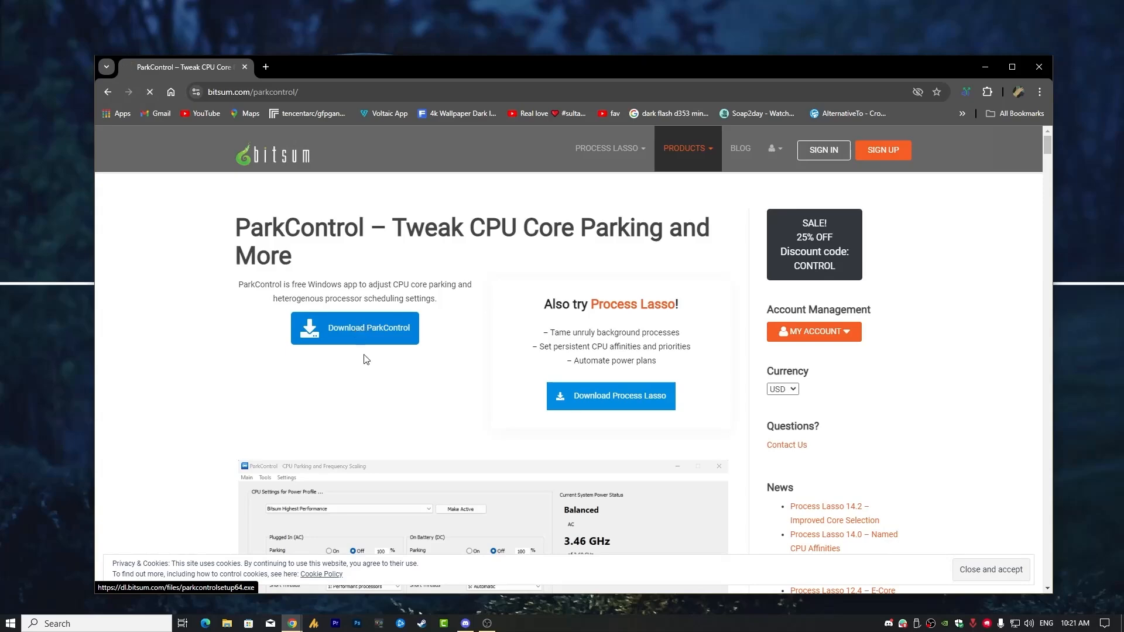
{"action": "left_click", "coordinate": [532, 354]}
{"action": "left_click", "coordinate": [649, 336]}
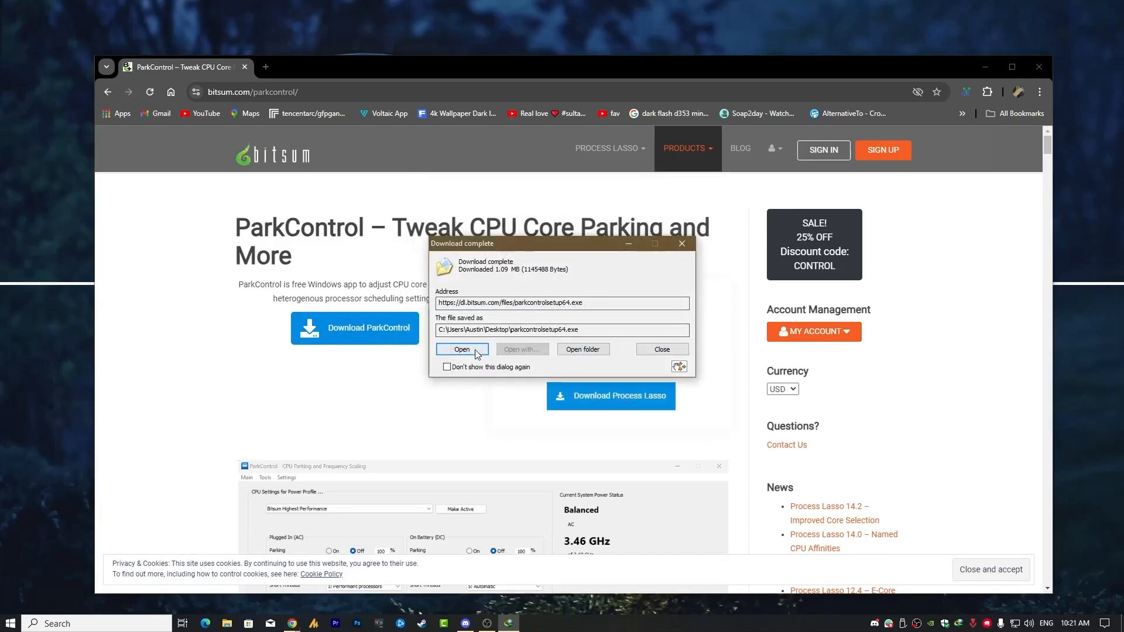
Step: Run the downloaded ParkControl setup in English and install it to C:\Program Files\ParkControl
{"action": "left_click", "coordinate": [475, 350]}
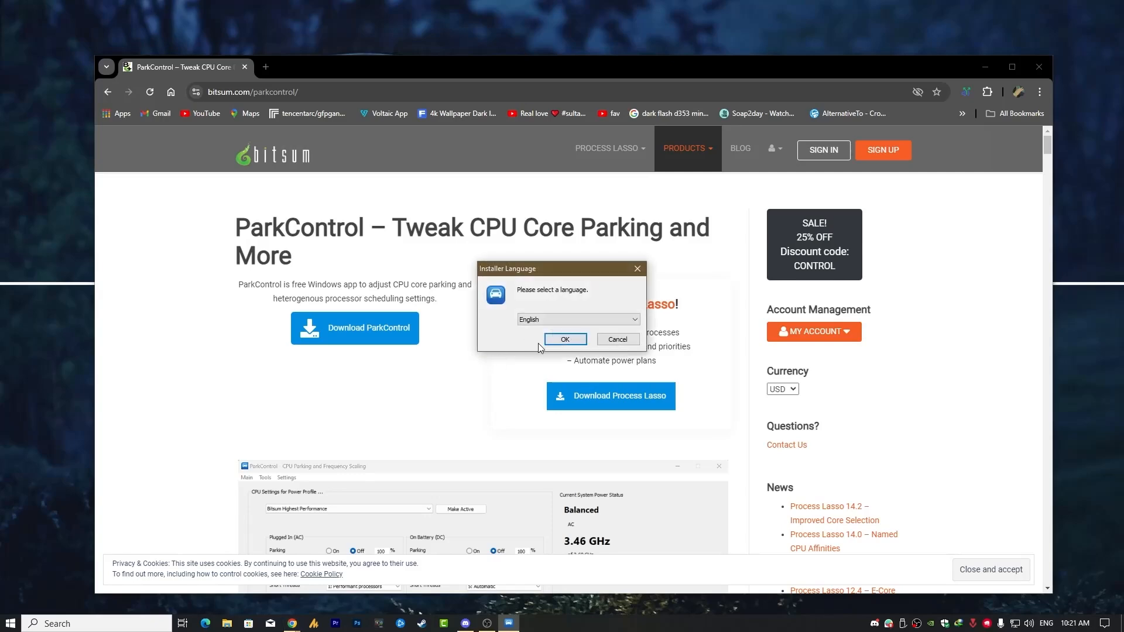
{"action": "left_click", "coordinate": [565, 339]}
{"action": "left_click", "coordinate": [627, 406]}
{"action": "left_click", "coordinate": [627, 407]}
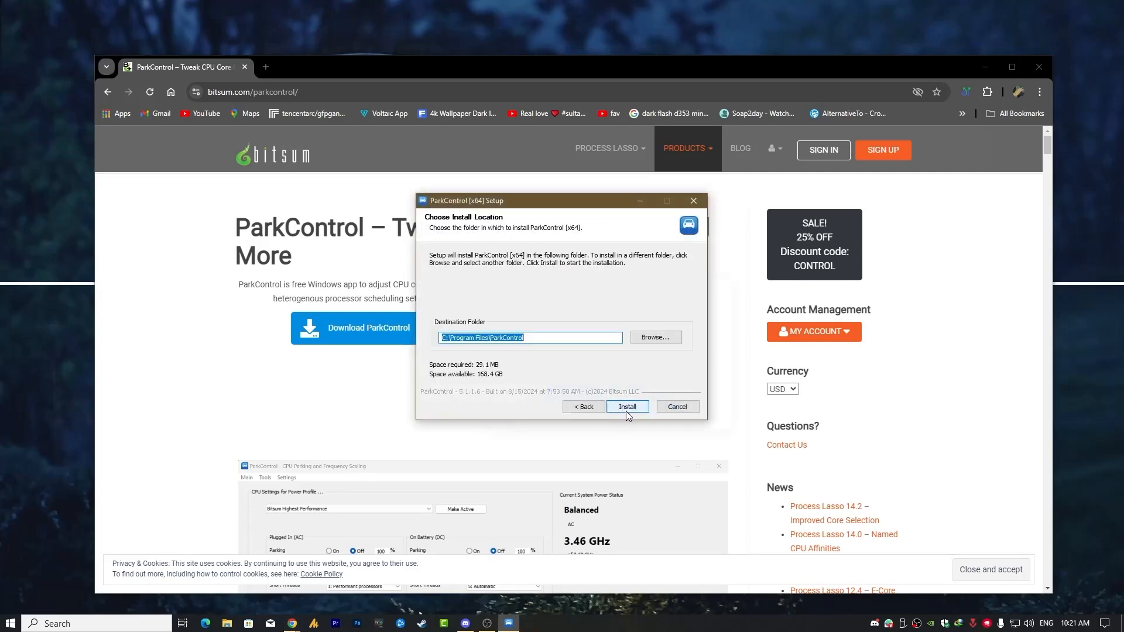
{"action": "left_click", "coordinate": [626, 406]}
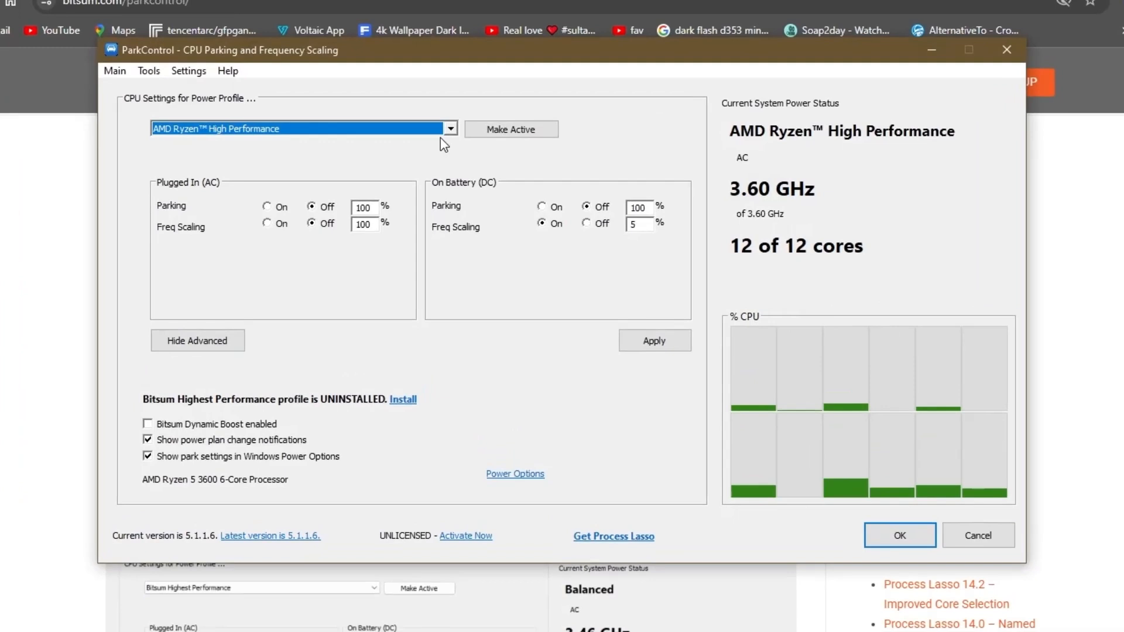
Step: Select the Ultimate Performance power profile and turn off parking and frequency scaling for battery operation
{"action": "left_click", "coordinate": [474, 186]}
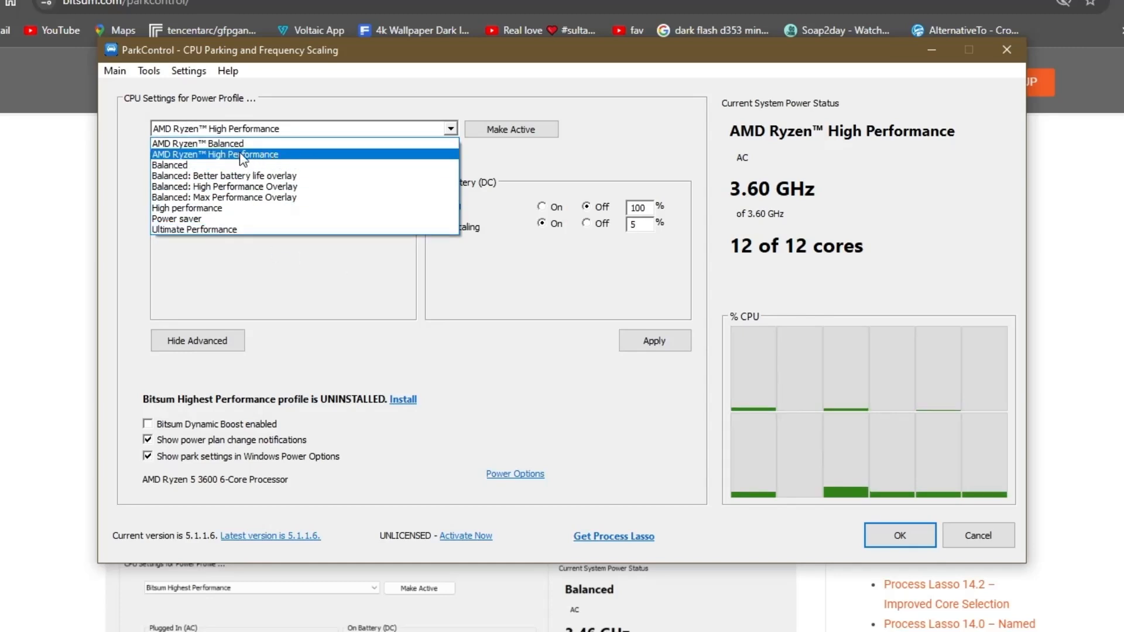
{"action": "left_click", "coordinate": [207, 156]}
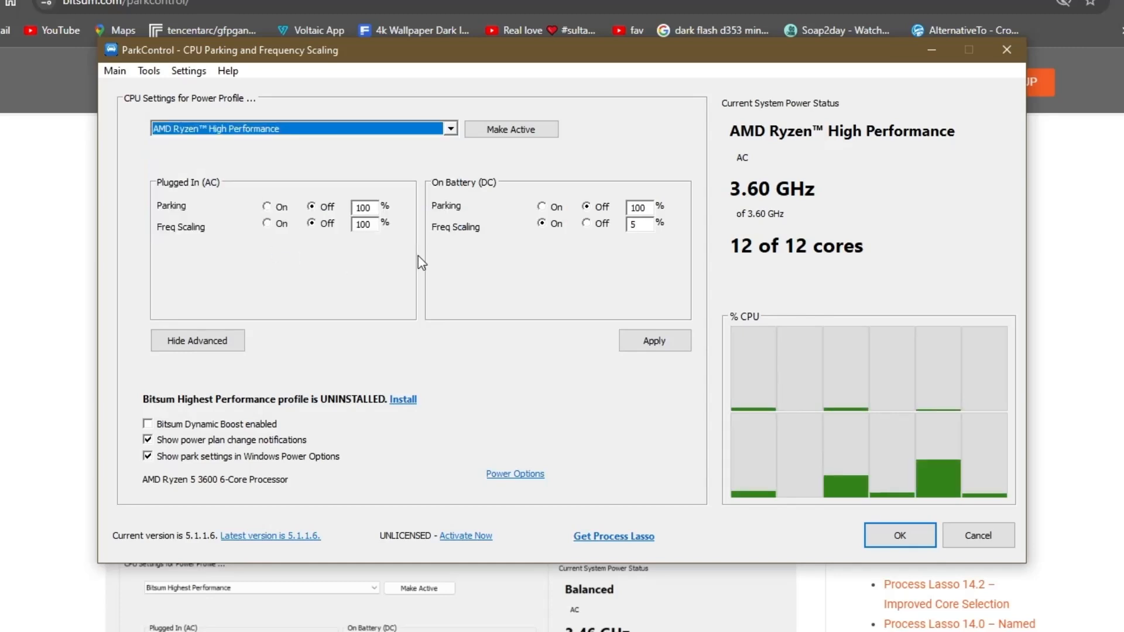
{"action": "left_click", "coordinate": [366, 129]}
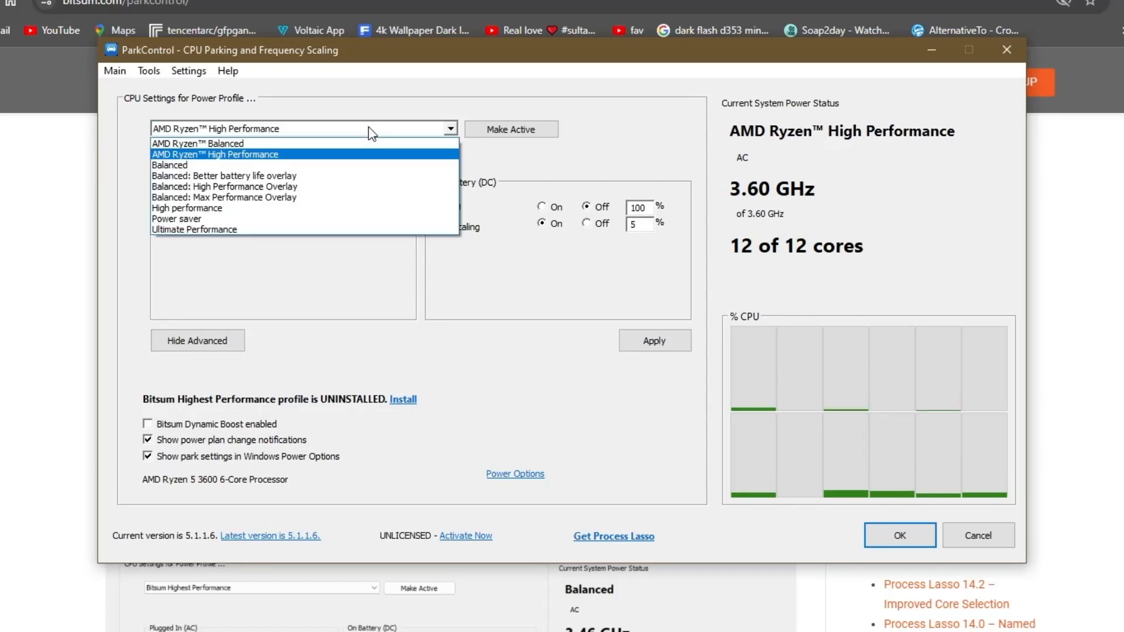
{"action": "left_click", "coordinate": [257, 230]}
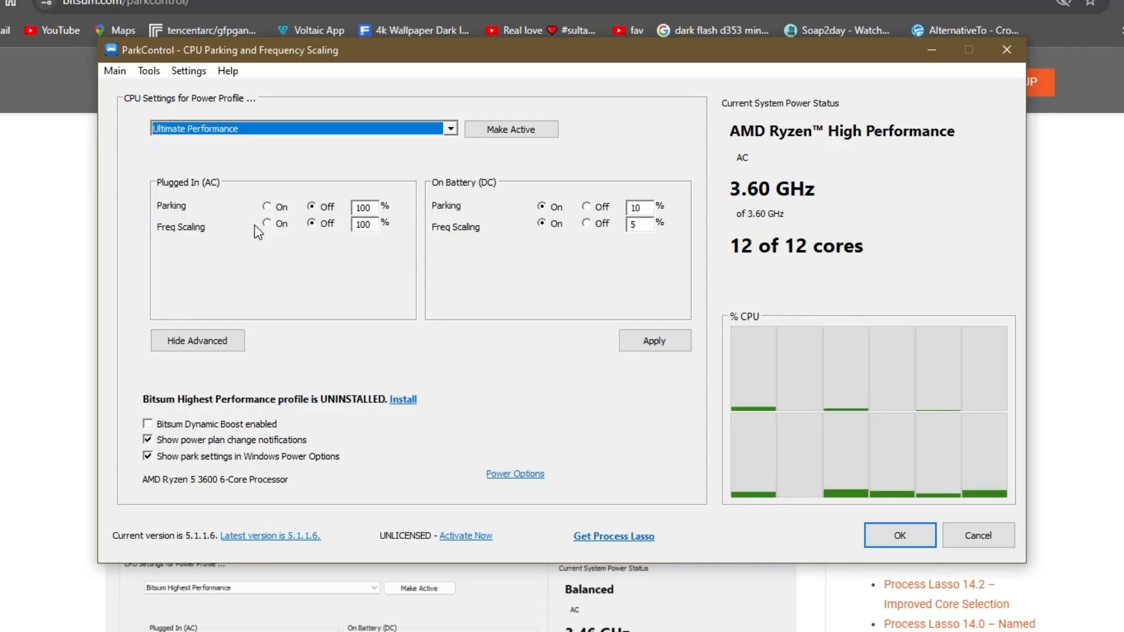
{"action": "left_click", "coordinate": [587, 207]}
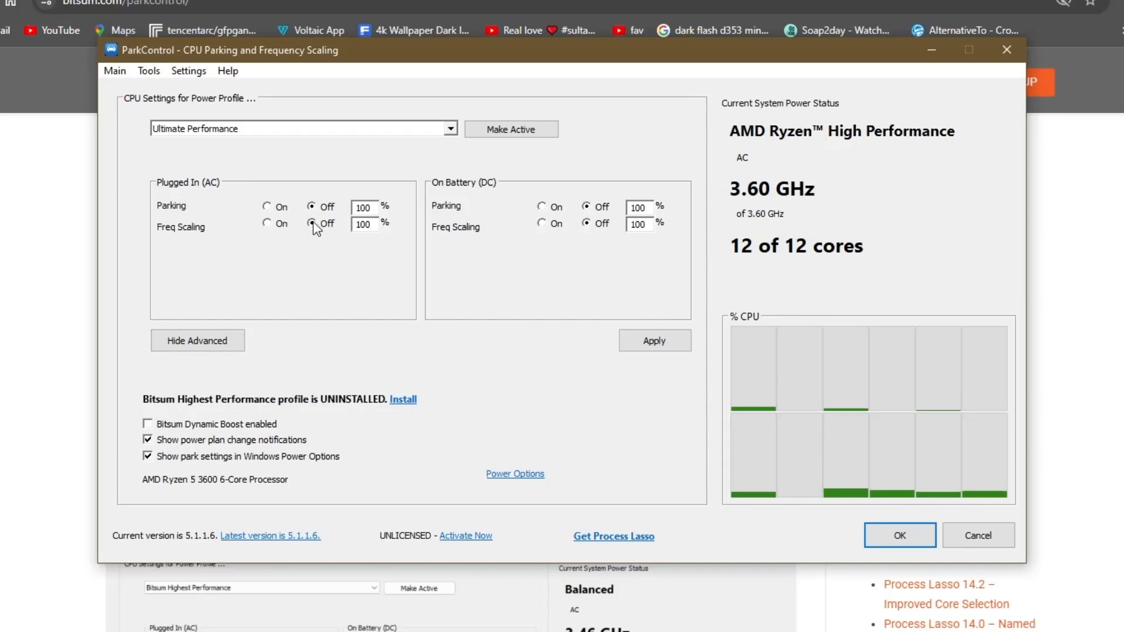
Step: Turn on parking and frequency scaling for plugged-in operation and set both to 100%
{"action": "left_click", "coordinate": [267, 207]}
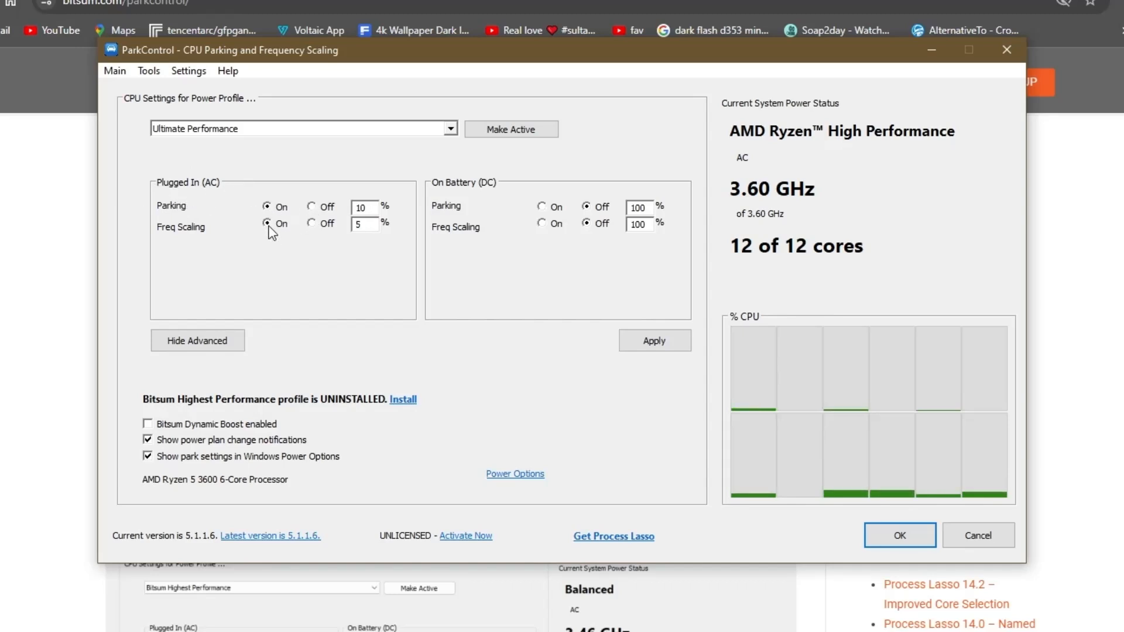
{"action": "left_click_drag", "start_coordinate": [370, 209], "coordinate": [342, 212]}
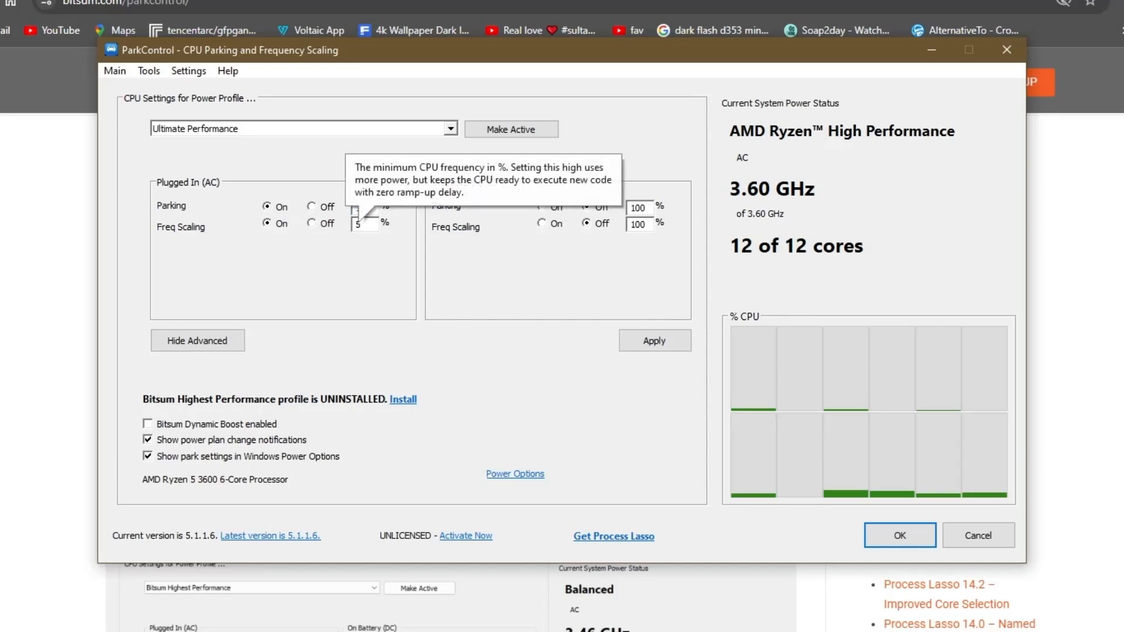
{"action": "left_click", "coordinate": [368, 224]}
{"action": "type", "text": "2"}
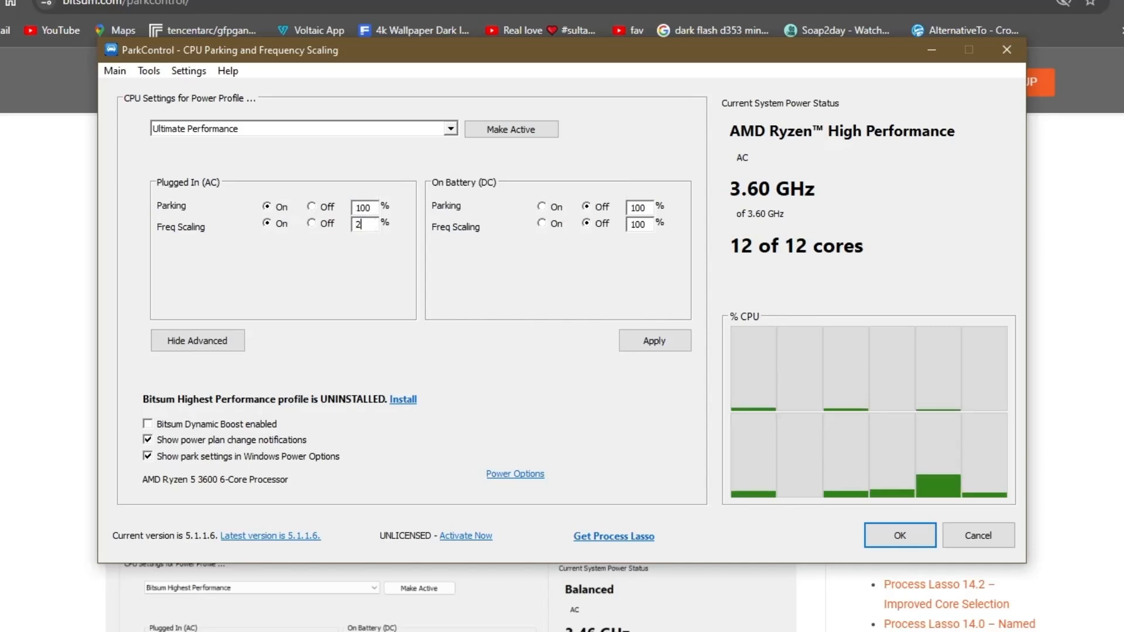
{"action": "type", "text": "00"}
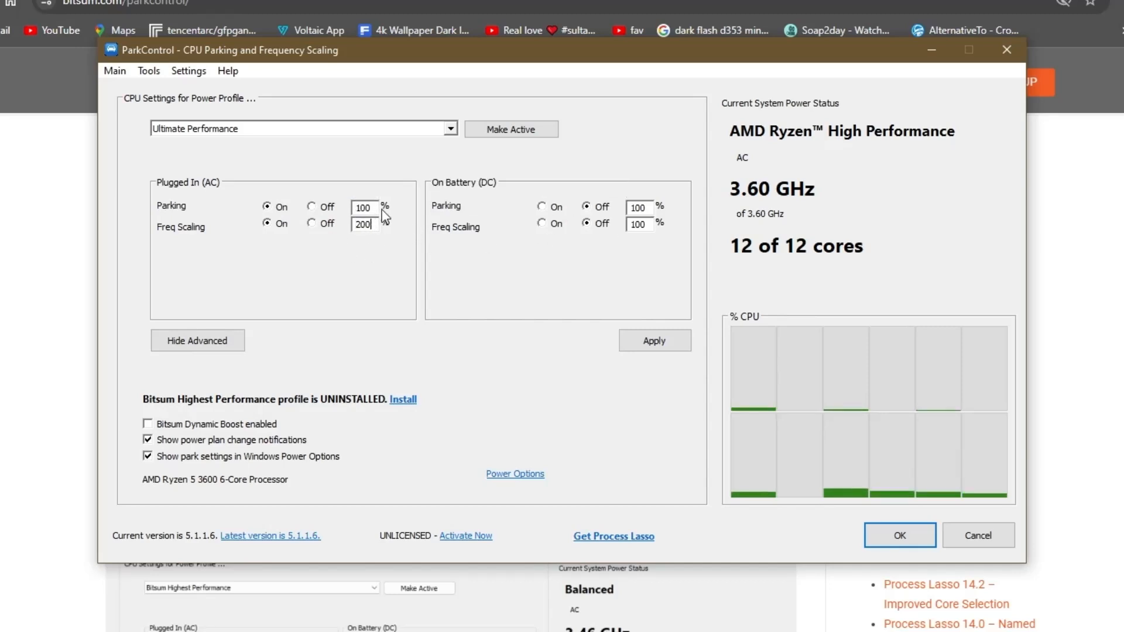
{"action": "double_click", "coordinate": [364, 225]}
{"action": "type", "text": "10"}
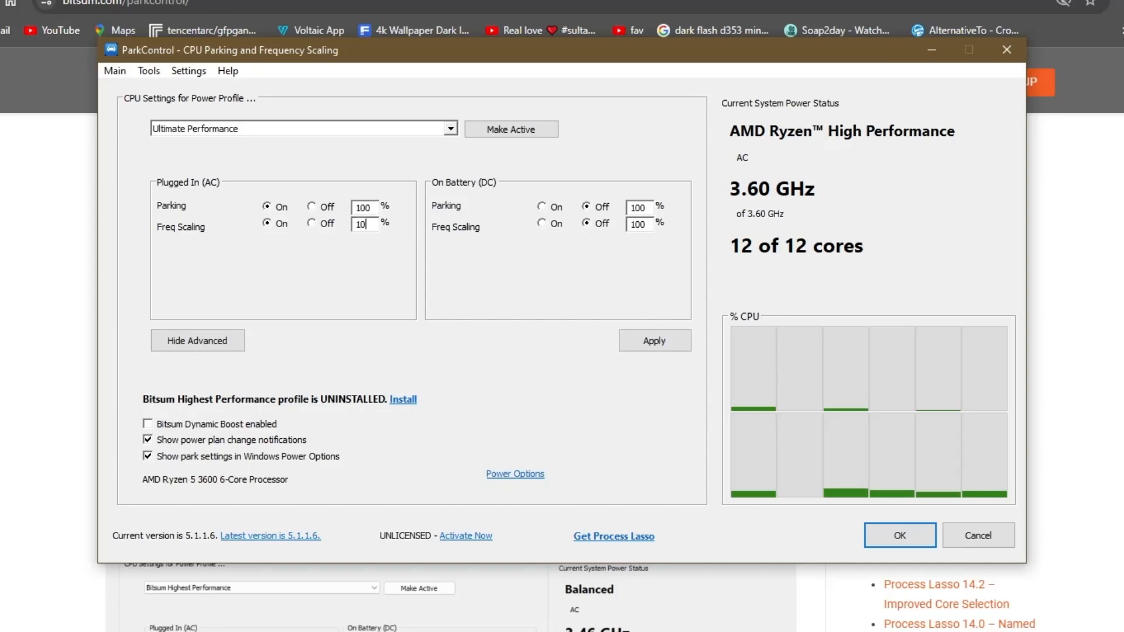
{"action": "type", "text": "0"}
Step: Turn on battery parking and frequency scaling at 100% each, then make the Ultimate Performance profile active and apply the settings
{"action": "left_click", "coordinate": [552, 209]}
{"action": "left_click", "coordinate": [544, 223]}
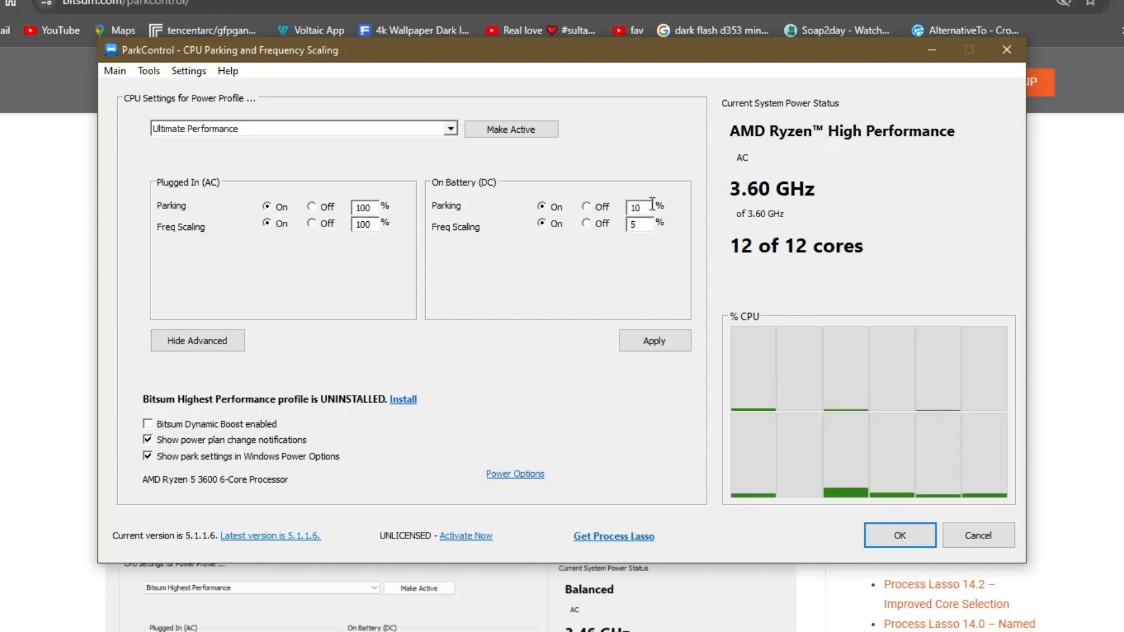
{"action": "double_click", "coordinate": [652, 203]}
{"action": "type", "text": "100"}
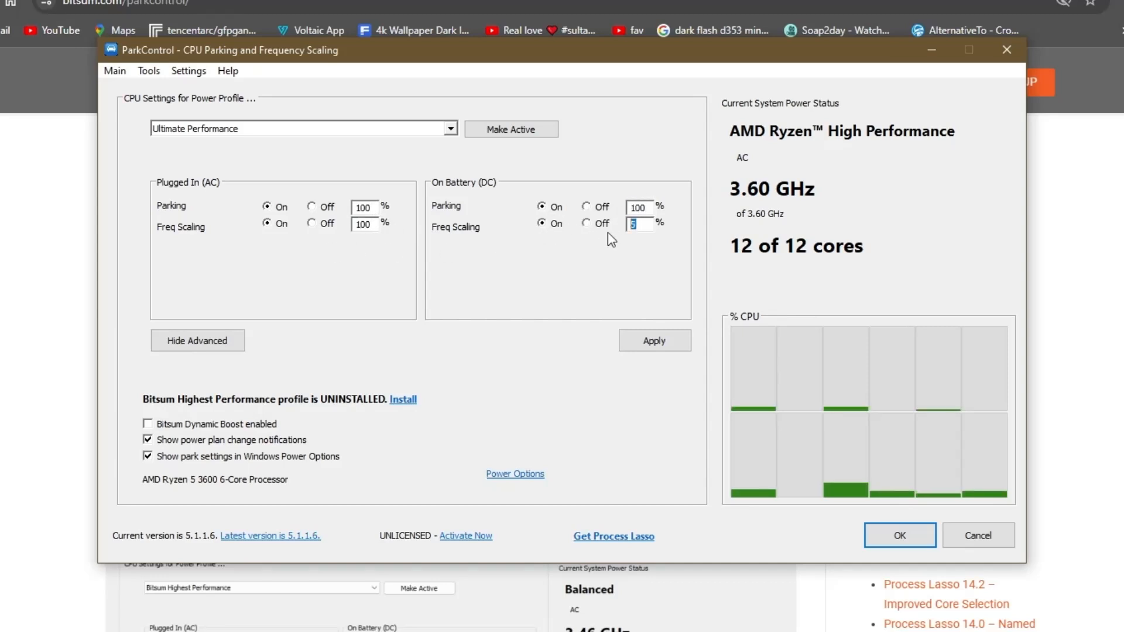
{"action": "type", "text": "100"}
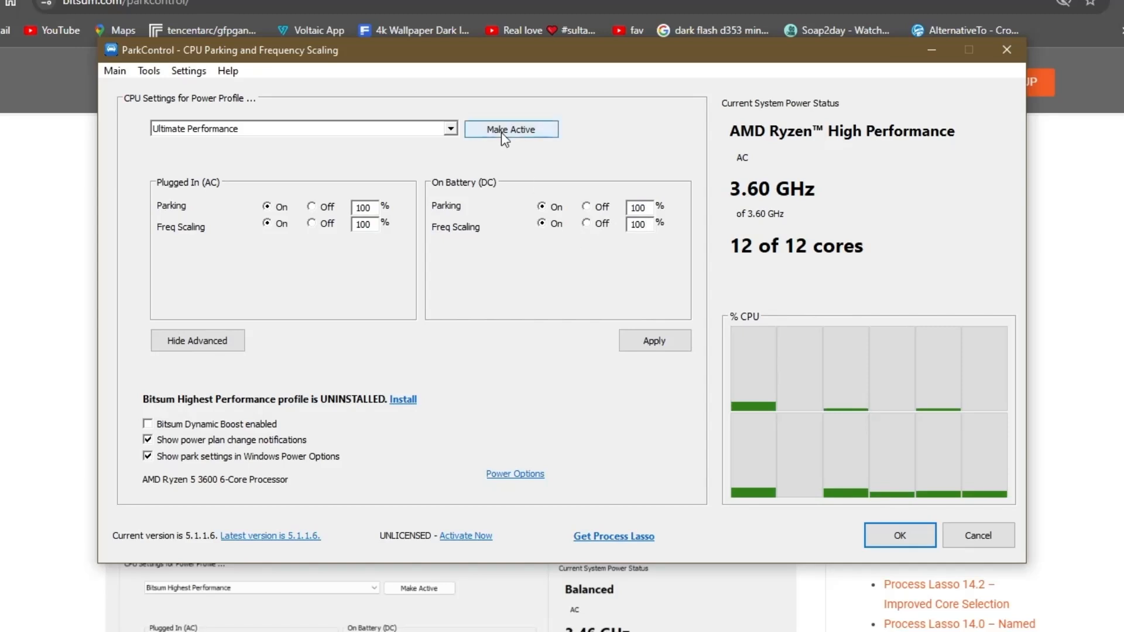
{"action": "left_click", "coordinate": [537, 144]}
{"action": "left_click", "coordinate": [654, 341]}
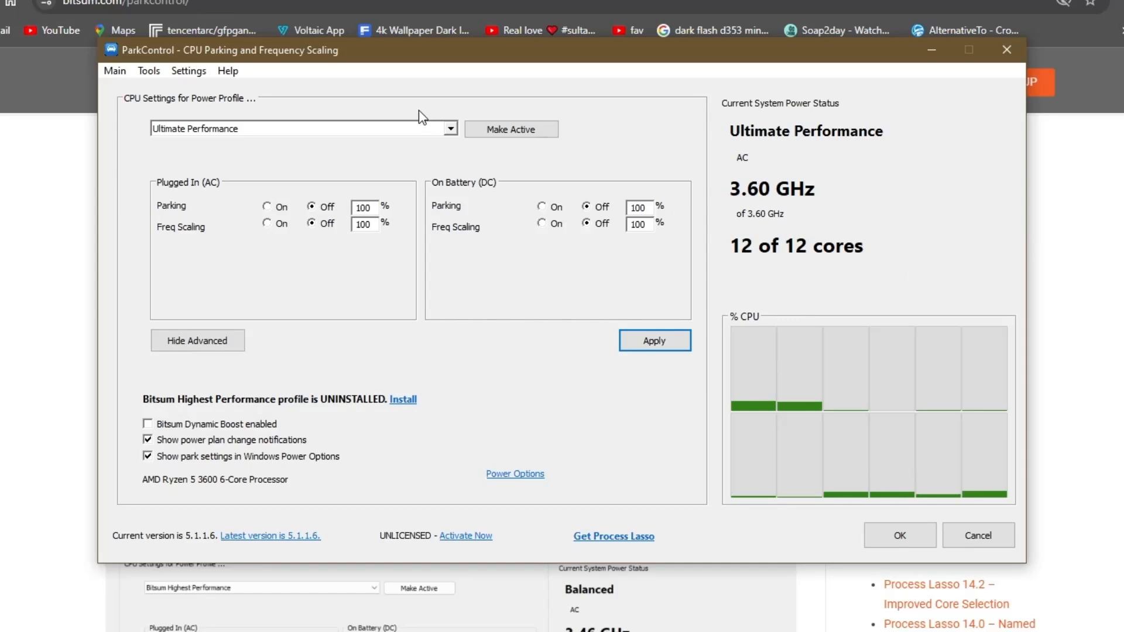
Step: Make AMD Ryzen High Performance the active profile, apply it with battery frequency scaling off at 100%, and close ParkControl and the browser
{"action": "left_click", "coordinate": [423, 127]}
{"action": "left_click", "coordinate": [384, 154]}
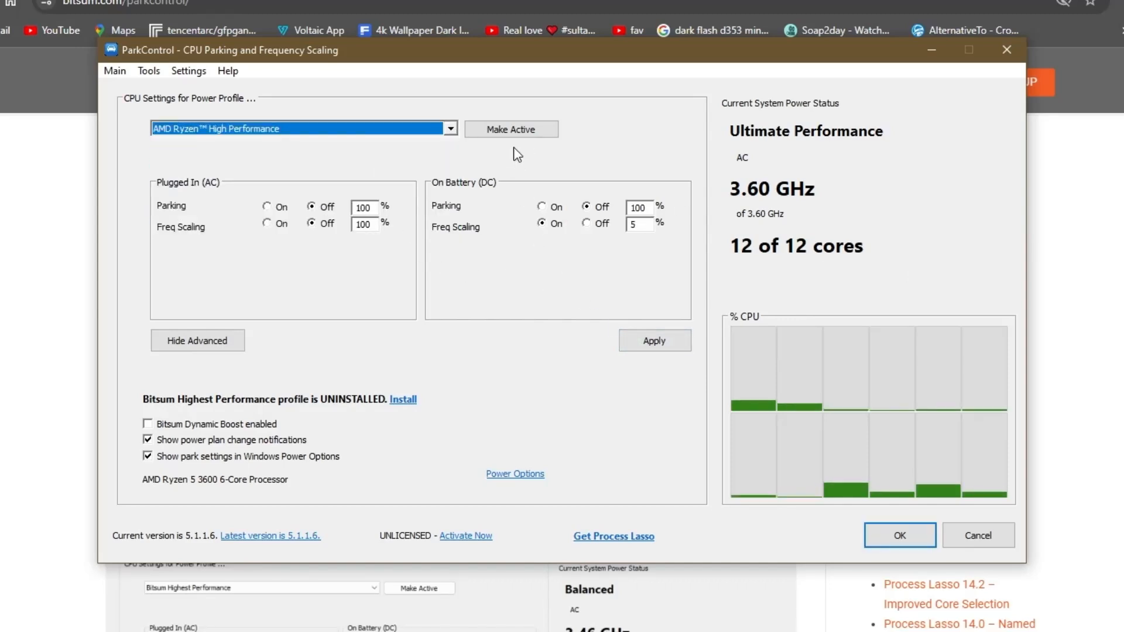
{"action": "left_click", "coordinate": [515, 130]}
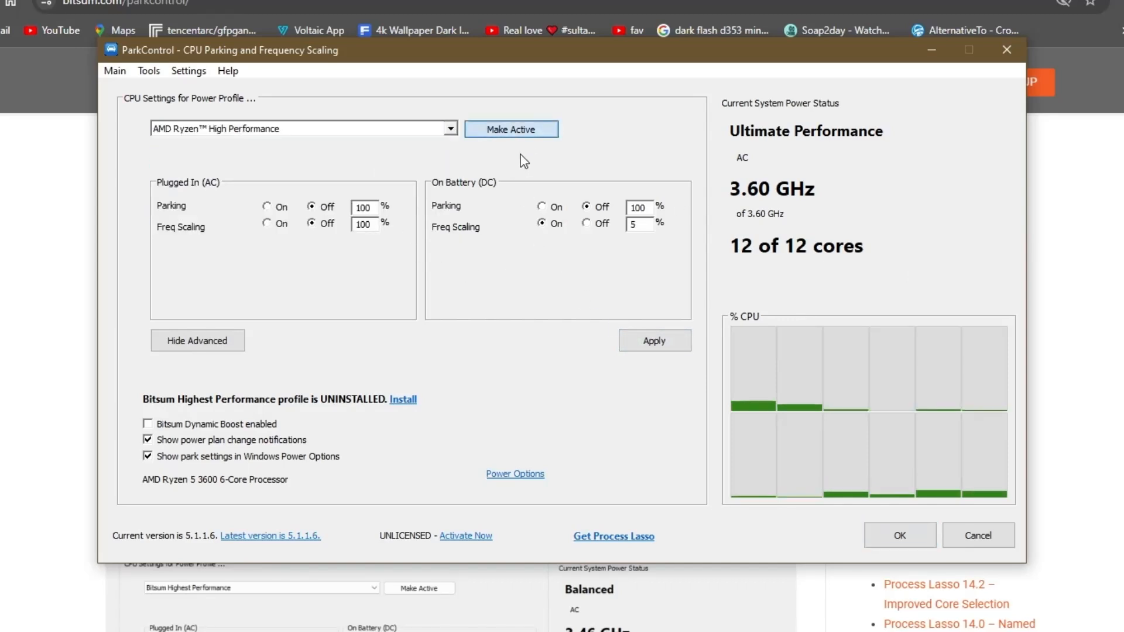
{"action": "left_click", "coordinate": [659, 344]}
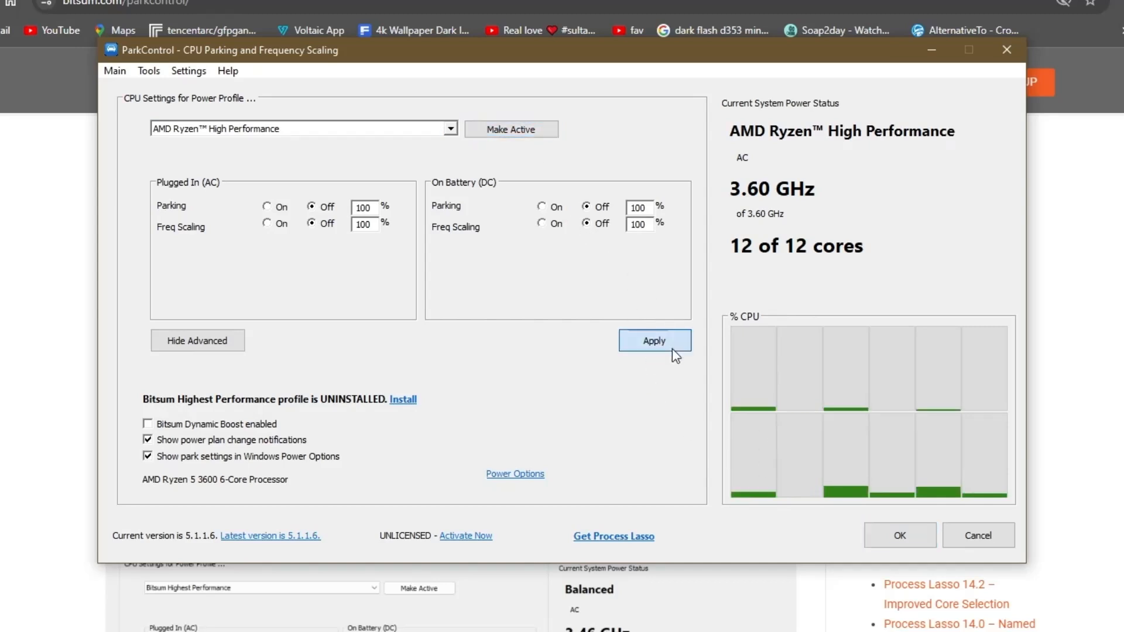
{"action": "left_click", "coordinate": [915, 537]}
{"action": "left_click", "coordinate": [1043, 7]}
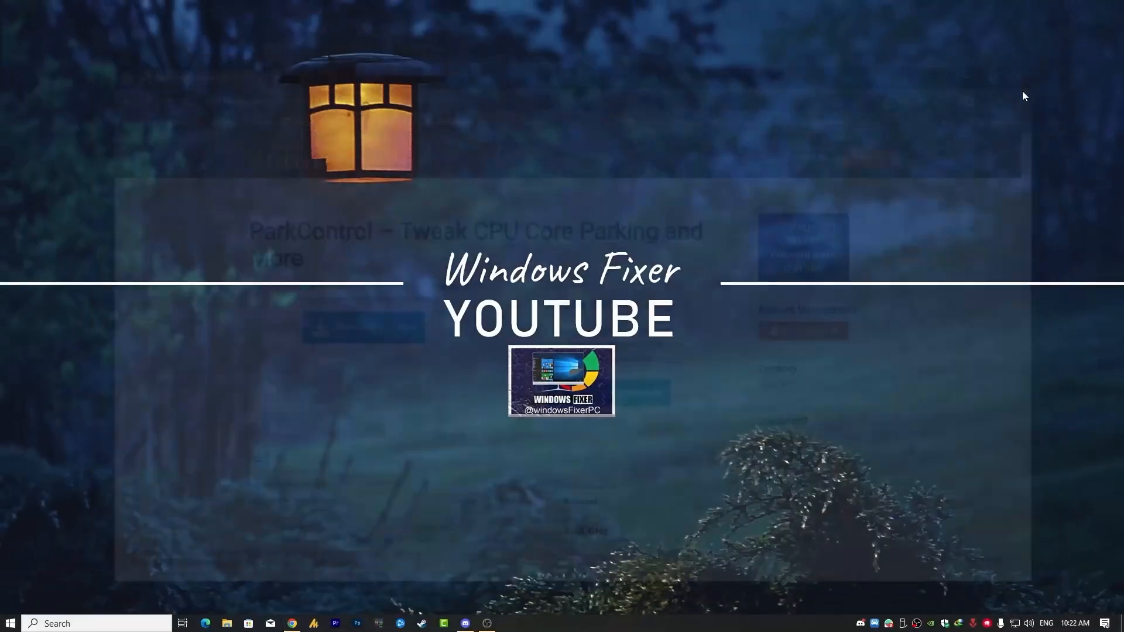